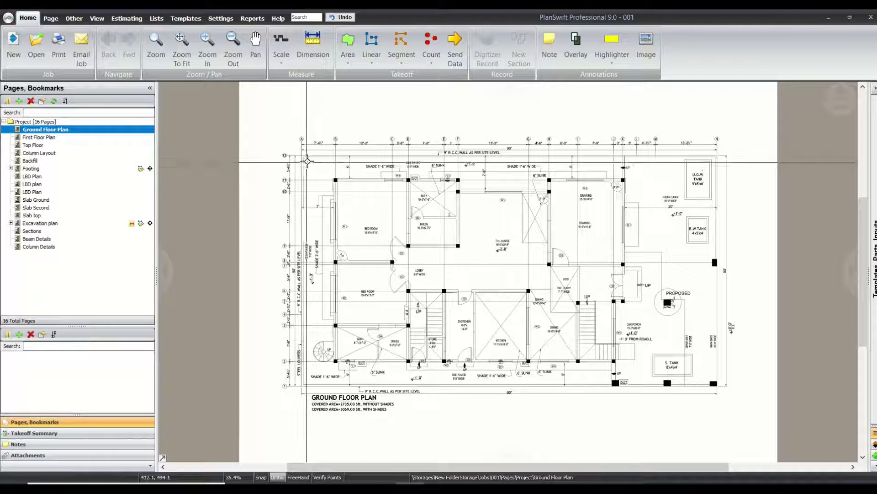
Open the Footing page and check the takeoff details of the 3" thick PCC section.
scroll(334, 146, "down", 1)
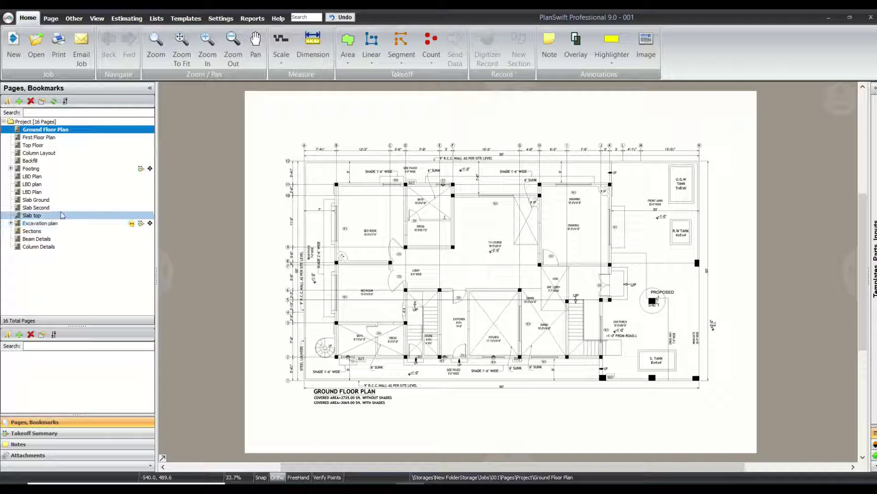
left_click(73, 169)
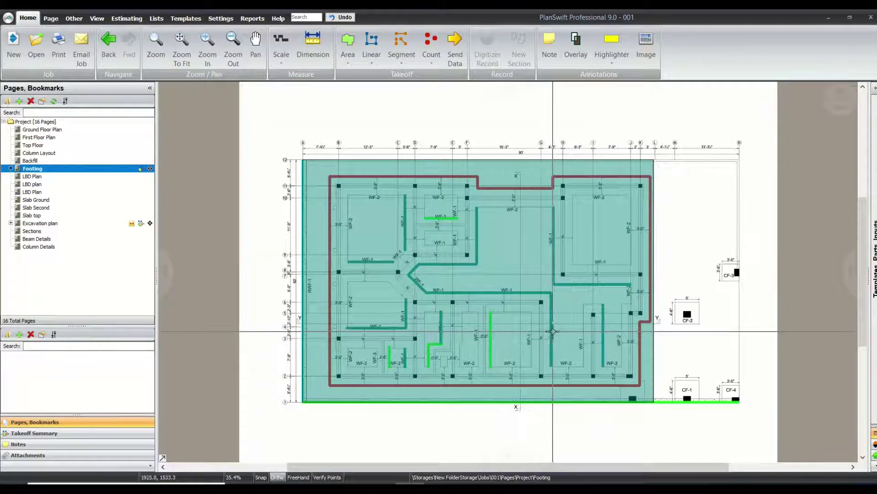
mouse_move(456, 276)
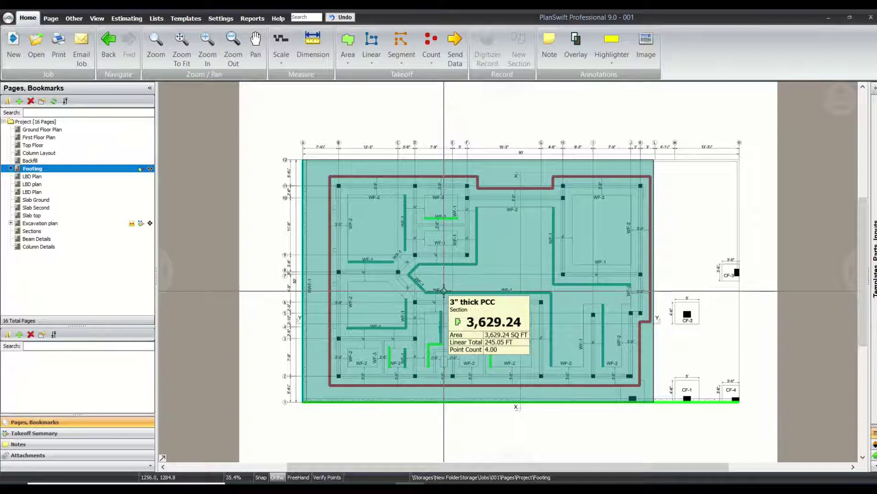
Open the Sections page and examine the retaining wall and wall footing details in X-Section at X-X.
left_click(79, 232)
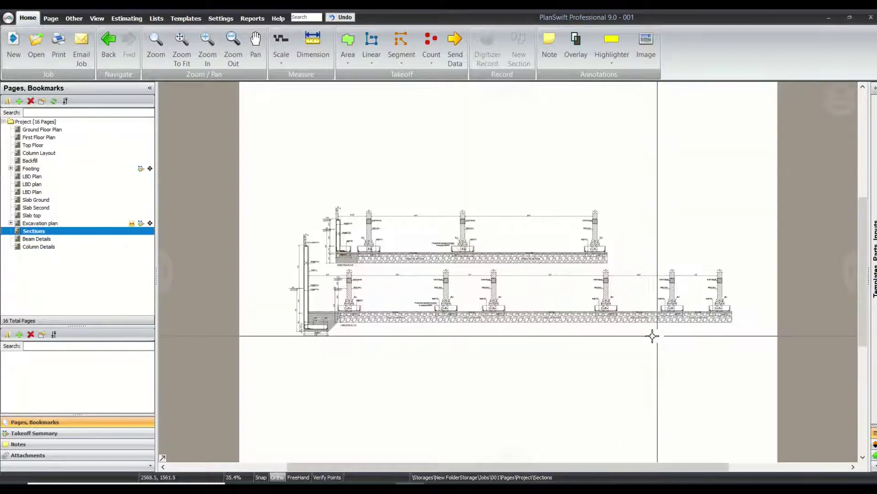
scroll(343, 258, "up", 5)
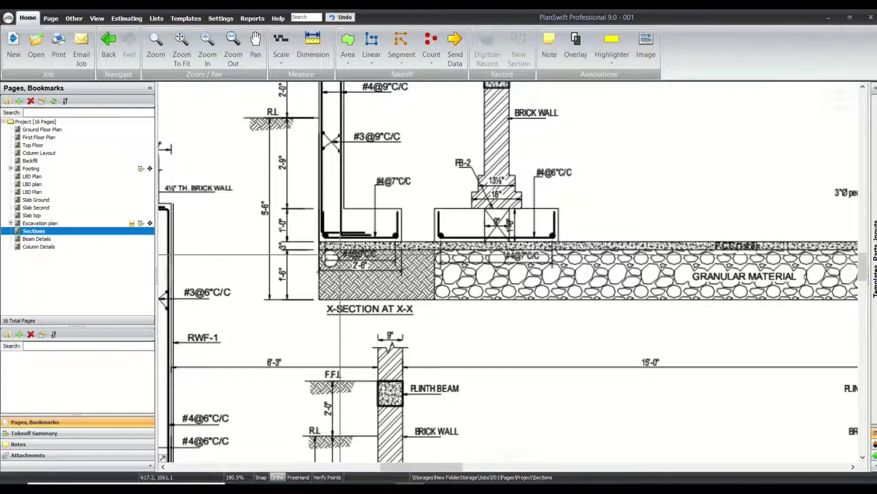
scroll(375, 182, "up", 2)
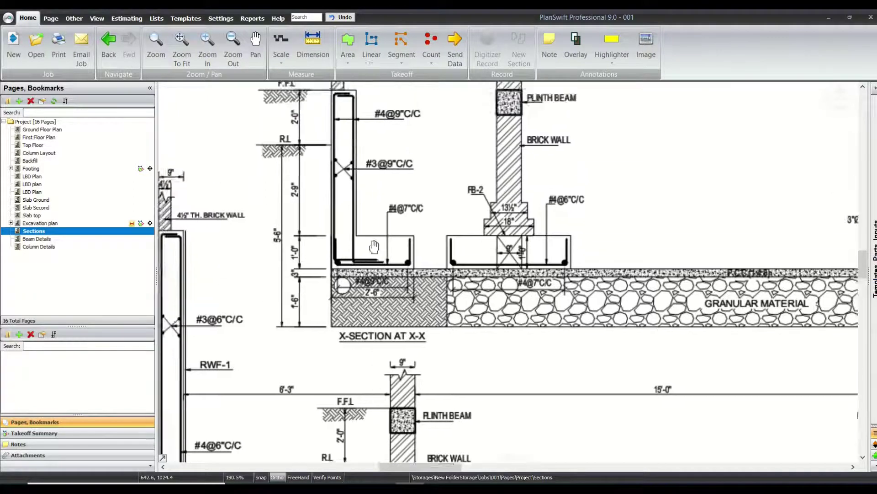
left_click_drag(370, 146, 420, 190)
left_click_drag(431, 154, 398, 225)
scroll(448, 212, "down", 1)
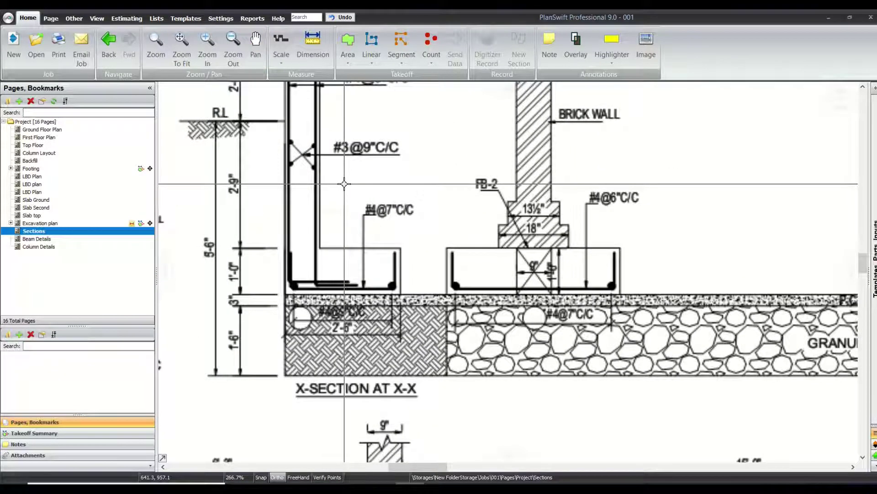
left_click_drag(328, 134, 376, 233)
left_click_drag(361, 136, 421, 173)
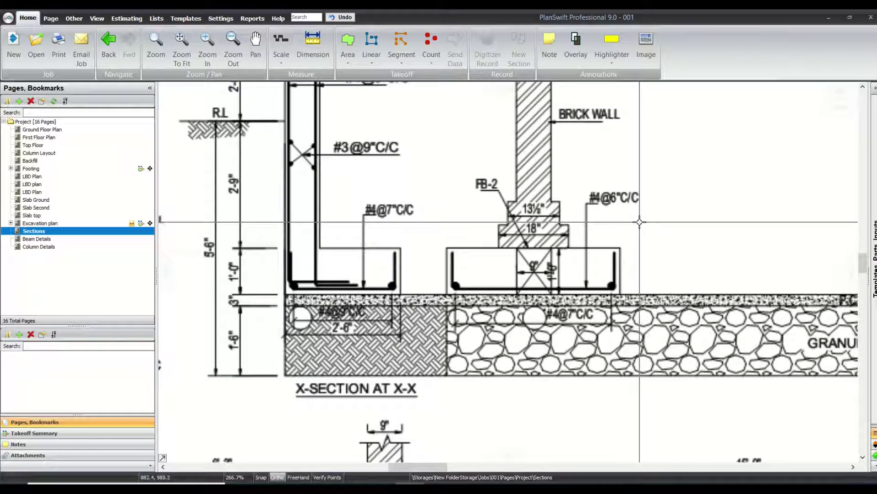
Switch to the Excel estimate and review its excavation, PCC and concrete footing line items.
key("alt+Tab")
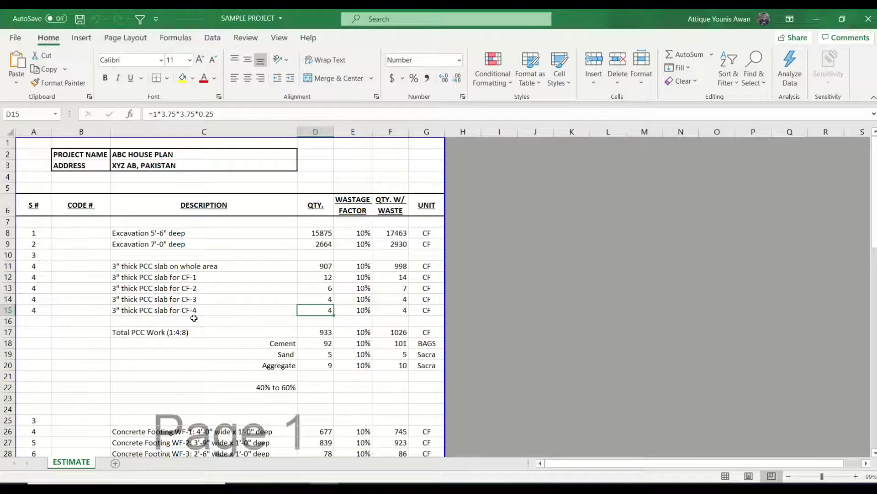
left_click_drag(146, 235, 333, 379)
scroll(320, 351, "down", 2)
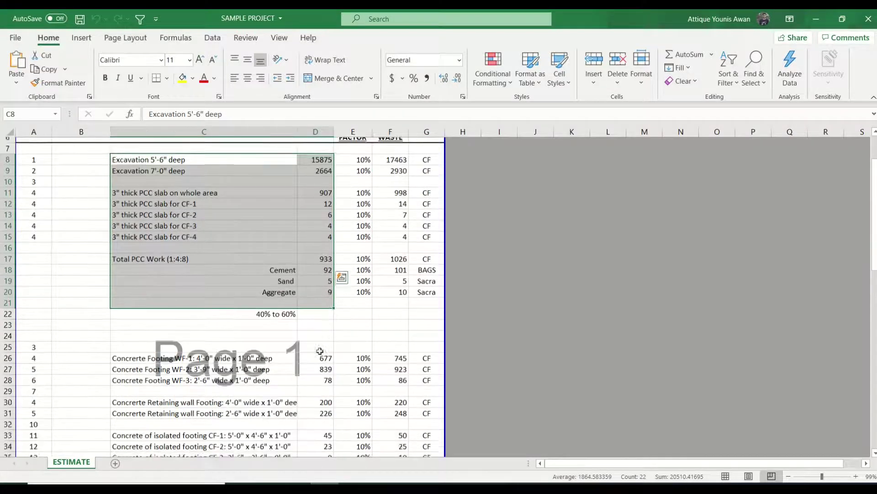
scroll(320, 351, "down", 5)
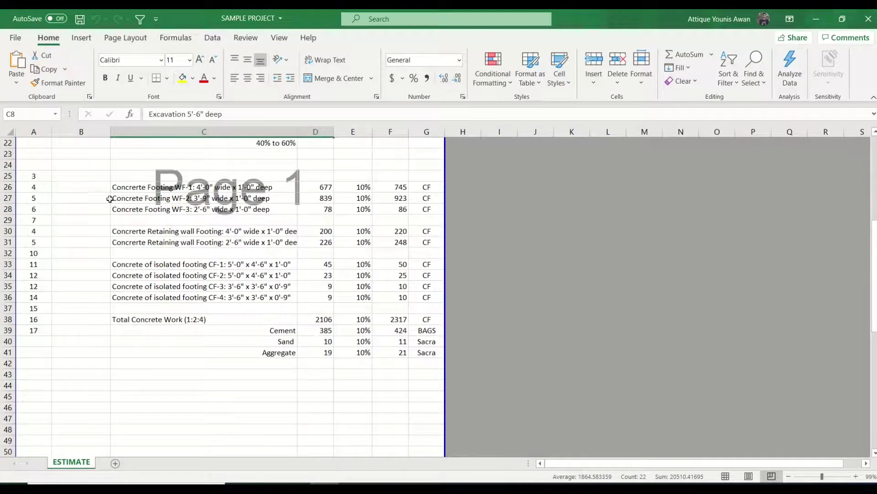
left_click_drag(100, 188, 204, 187)
left_click_drag(295, 193, 320, 319)
left_click_drag(193, 188, 187, 210)
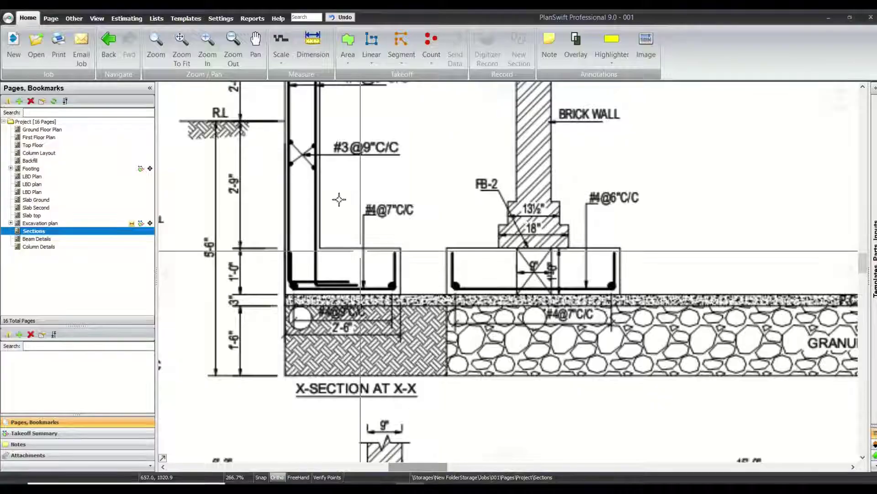
Compare the footing section drawing in PlanSwift with the WF-1 concrete footing entry in the Excel estimate.
scroll(396, 257, "down", 3)
scroll(396, 257, "up", 2)
scroll(396, 257, "up", 5)
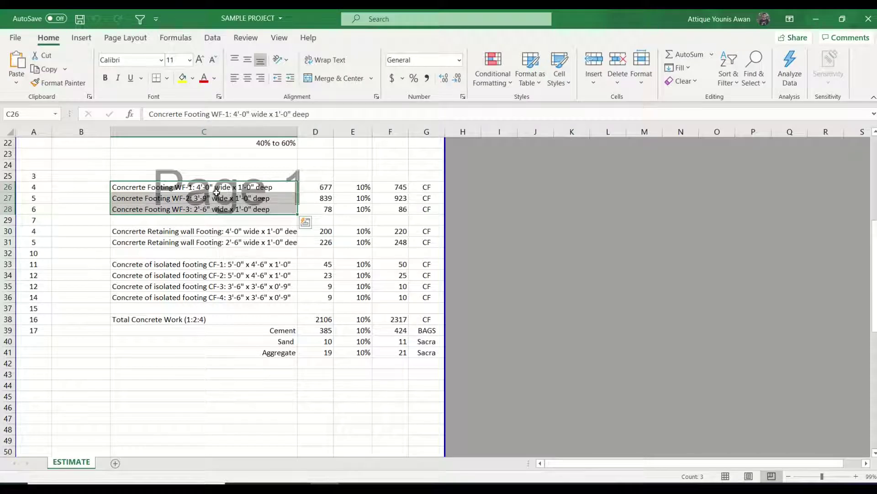
left_click(218, 187)
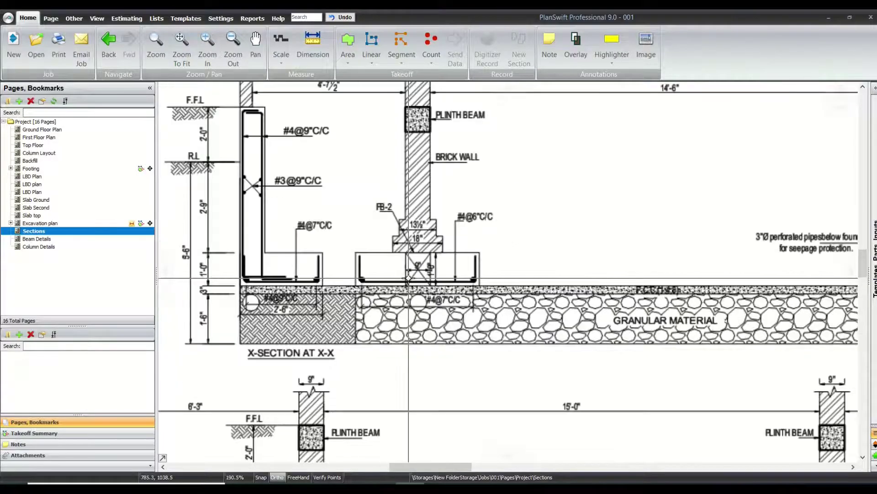
Examine the wall footings and their reinforcement callouts along the section drawings in PlanSwift.
scroll(408, 278, "up", 1)
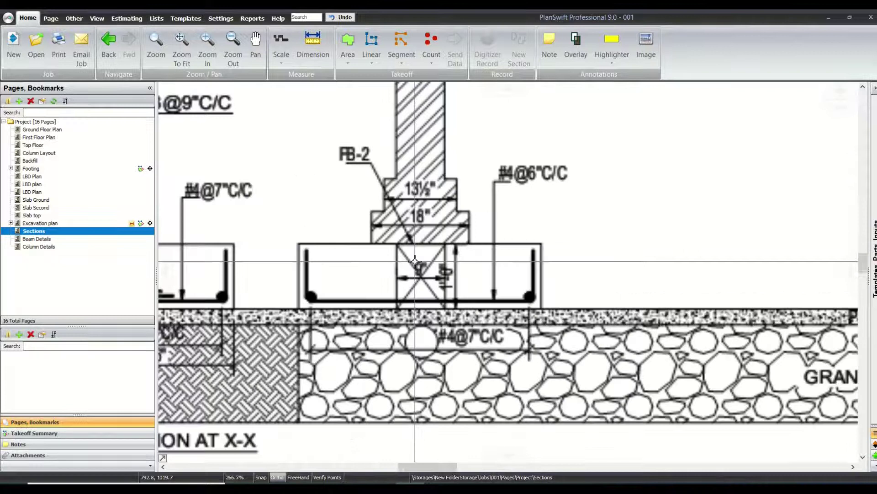
scroll(407, 270, "down", 3)
scroll(407, 264, "down", 2)
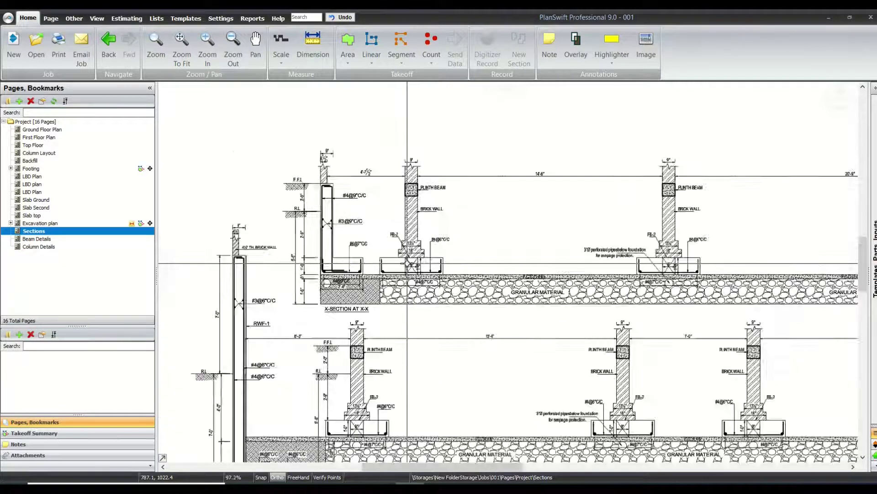
scroll(412, 265, "up", 4)
scroll(412, 265, "down", 4)
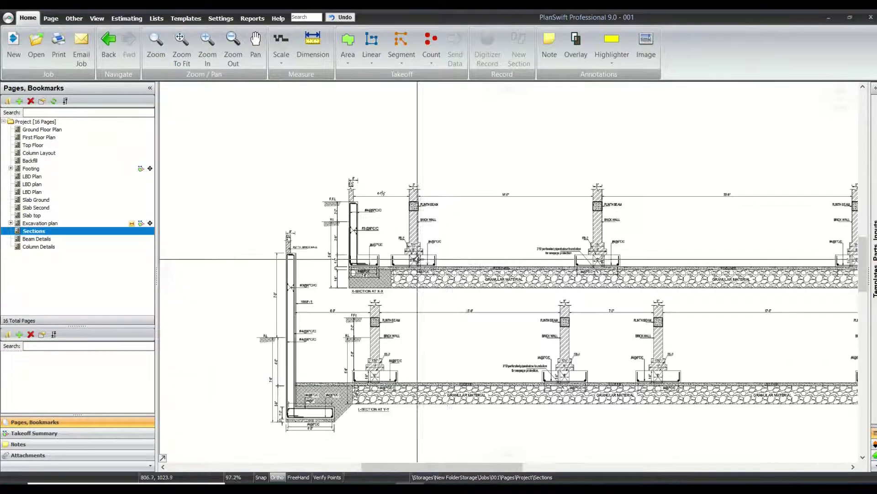
scroll(508, 255, "up", 4)
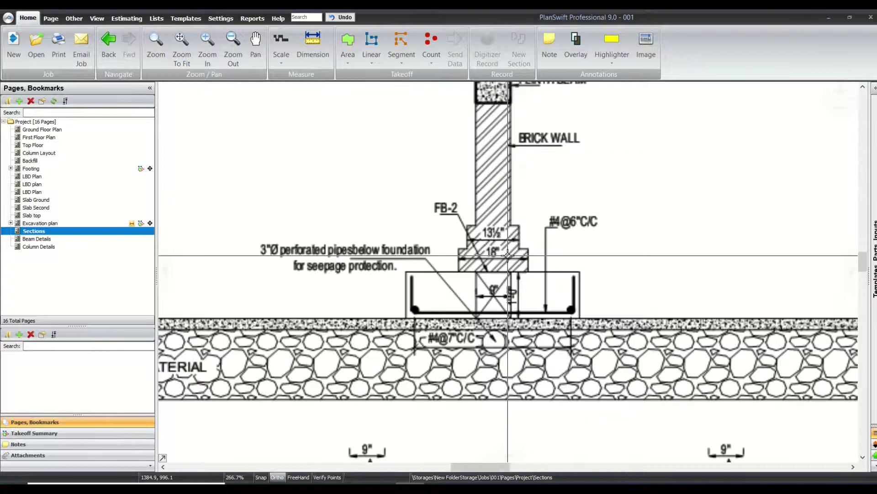
scroll(508, 255, "down", 4)
scroll(329, 215, "up", 5)
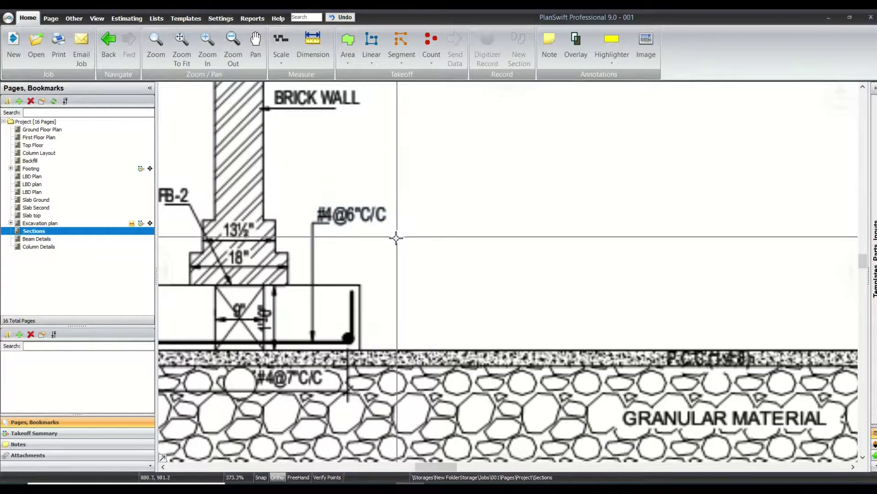
scroll(396, 238, "down", 4)
scroll(534, 165, "up", 4)
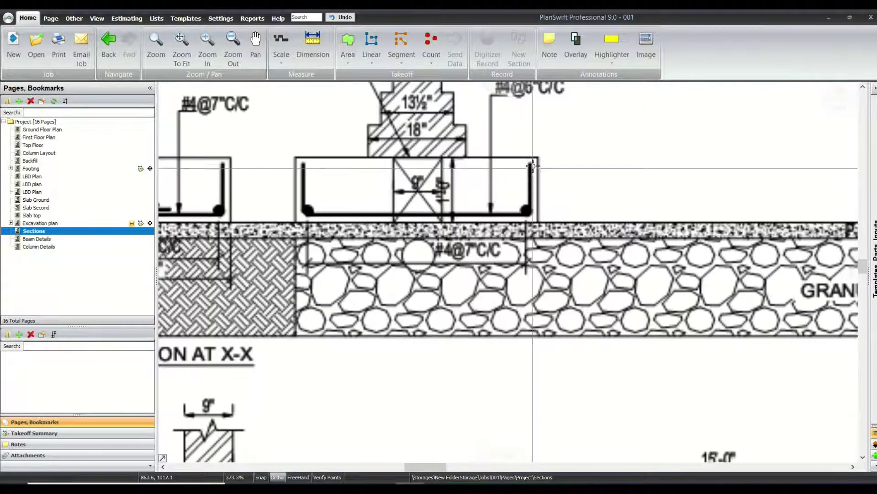
Inspect the wall footing outline in X-Section at X-X and compare the #4 bar callouts across the other footings.
mouse_move(532, 170)
left_mouse_down()
mouse_move(530, 201)
mouse_move(446, 219)
mouse_move(296, 217)
left_mouse_up()
left_click_drag(295, 156, 539, 222)
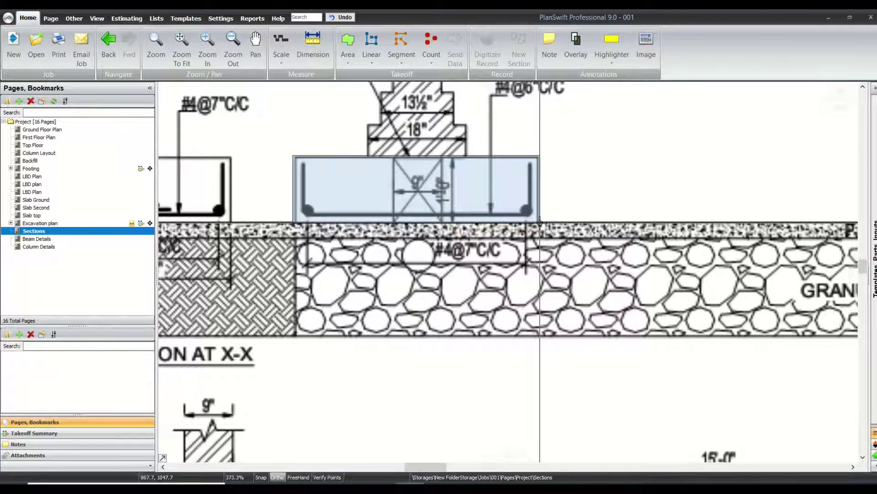
left_click_drag(540, 223, 540, 223)
scroll(541, 171, "down", 1)
scroll(506, 190, "up", 2)
left_click_drag(495, 164, 590, 248)
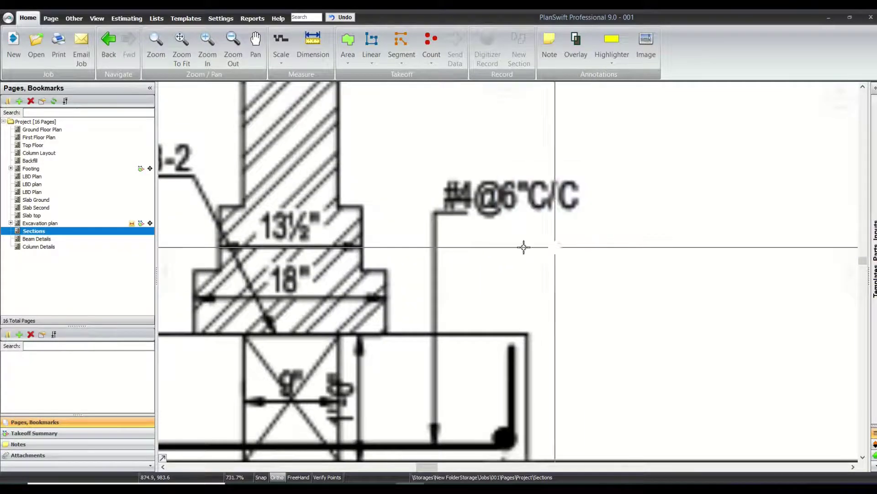
scroll(523, 246, "down", 5)
scroll(469, 266, "up", 3)
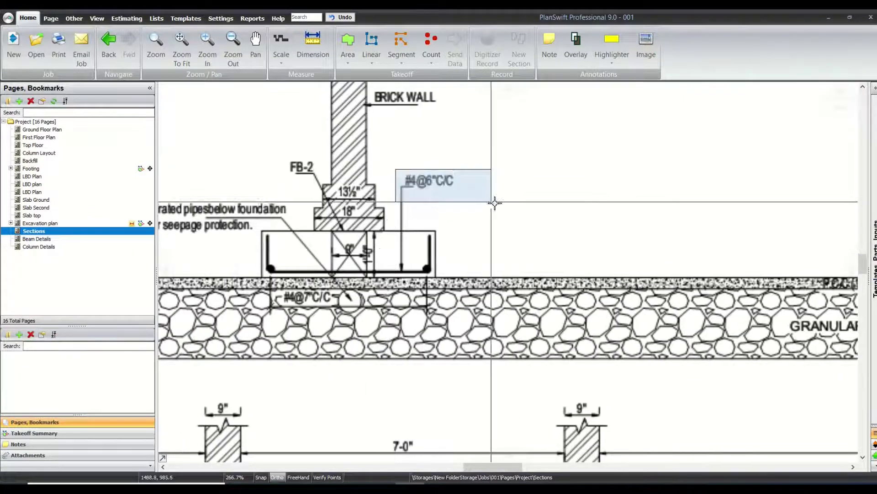
scroll(494, 200, "down", 5)
scroll(520, 233, "up", 6)
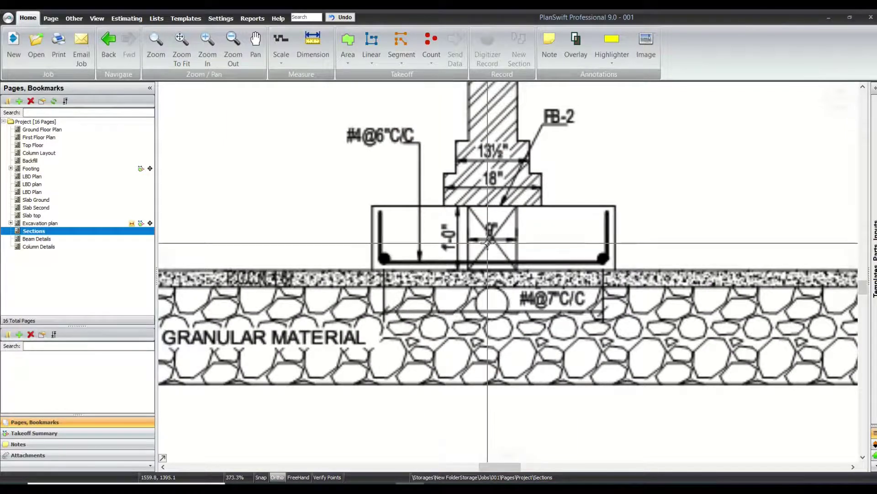
scroll(446, 261, "down", 7)
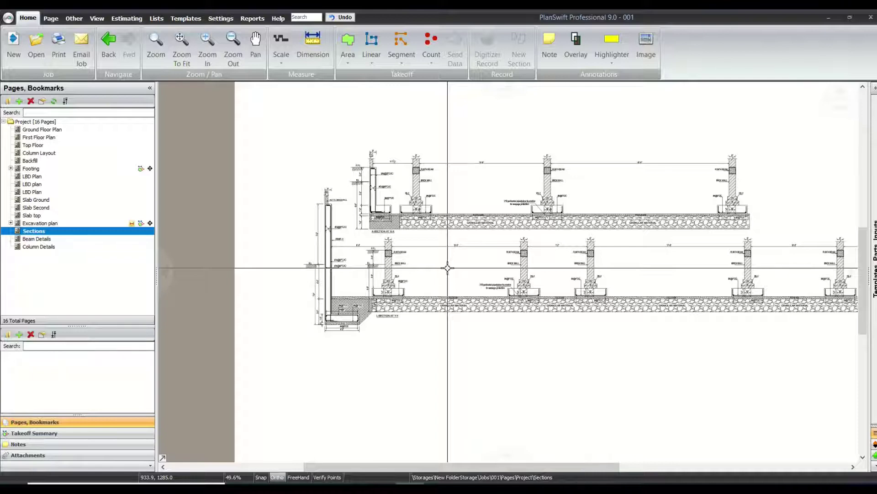
Switch to the Excel estimate and insert a row below the WF-1 footing entry, filled from the row above.
key("alt+Tab")
left_click(316, 219)
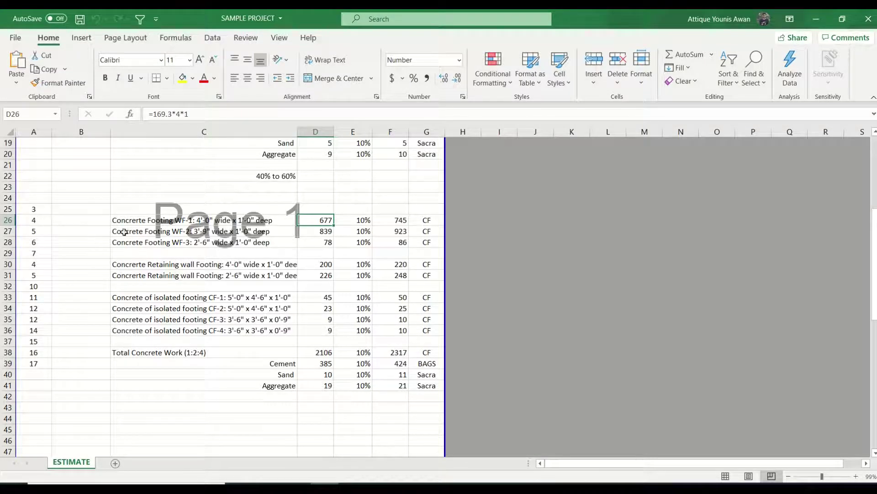
left_click(178, 231)
key("shift+space")
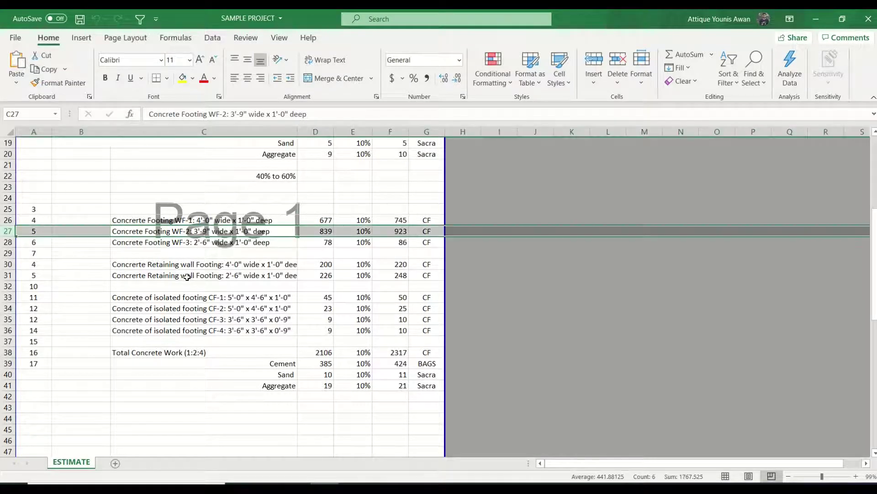
key("ctrl+d")
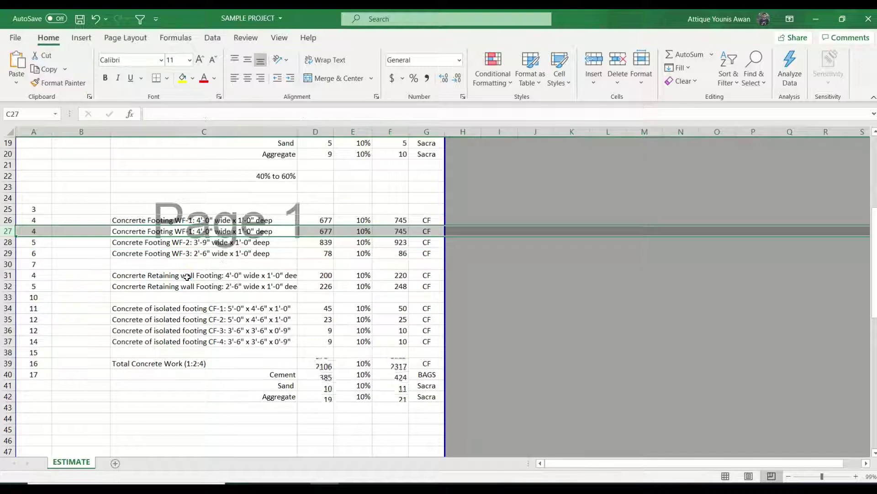
Copy the PCC Aggregate line C20:G20 into the new row starting at C27, and save the workbook.
left_click_drag(281, 154, 439, 154)
left_click(45, 69)
left_click(216, 228)
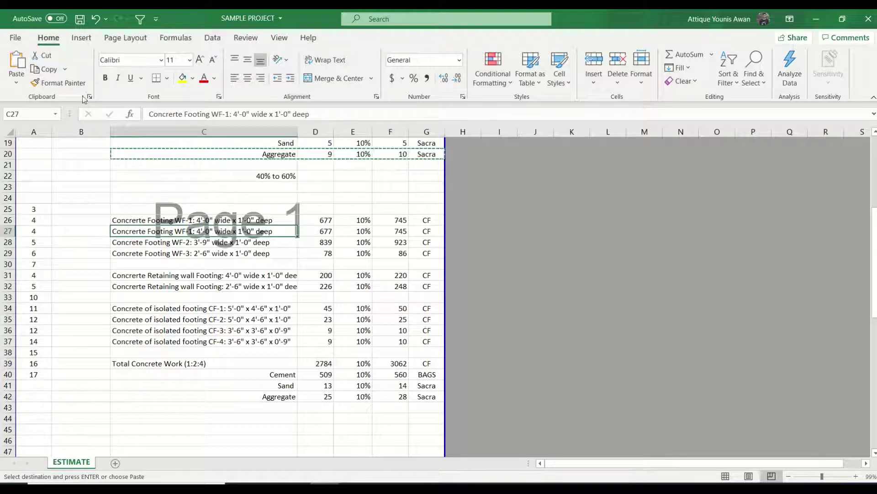
left_click(16, 61)
left_click(319, 275)
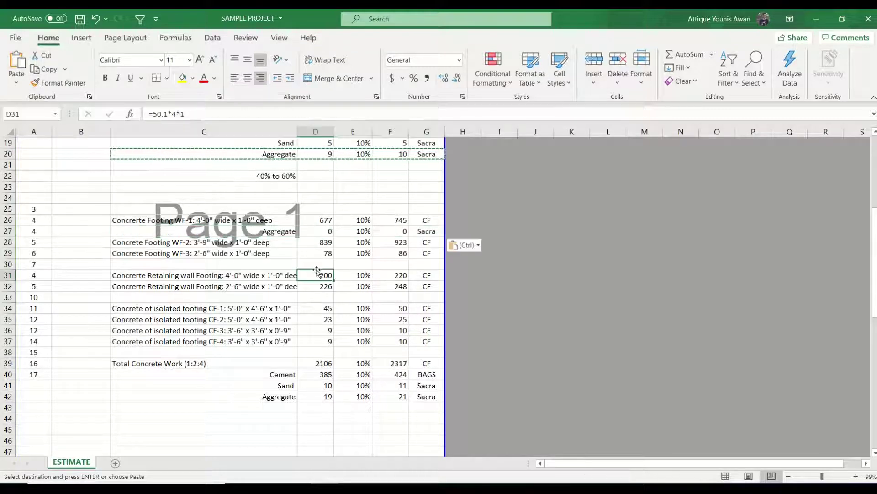
key("ctrl+s")
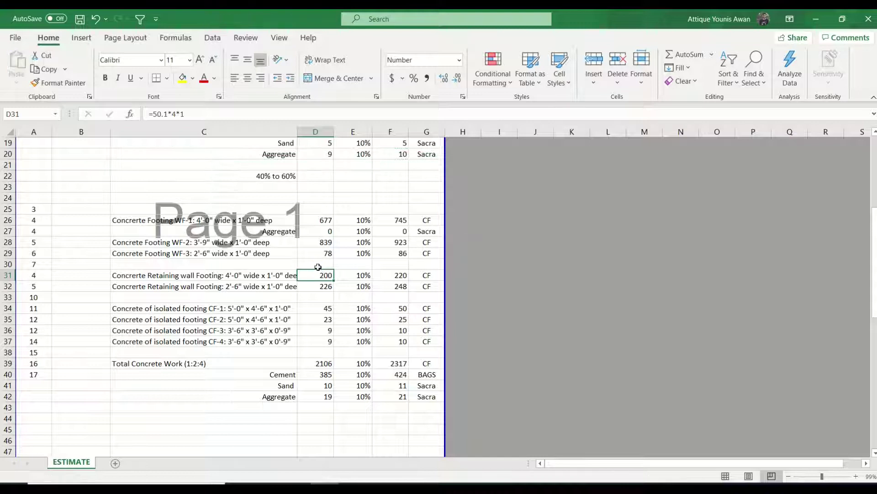
Relabel the new row under footing WF-1 as Steel in C27 and set its unit in G27 to LBs.
left_click(266, 234)
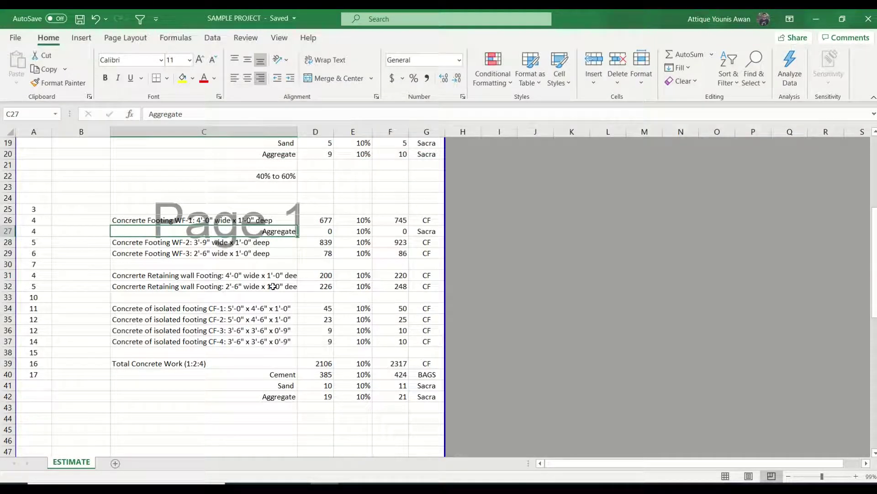
type("Steel")
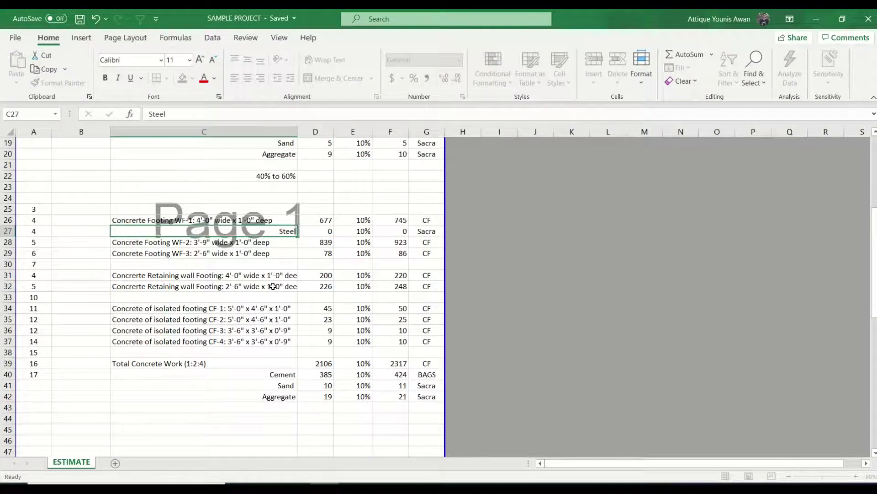
key("Tab")
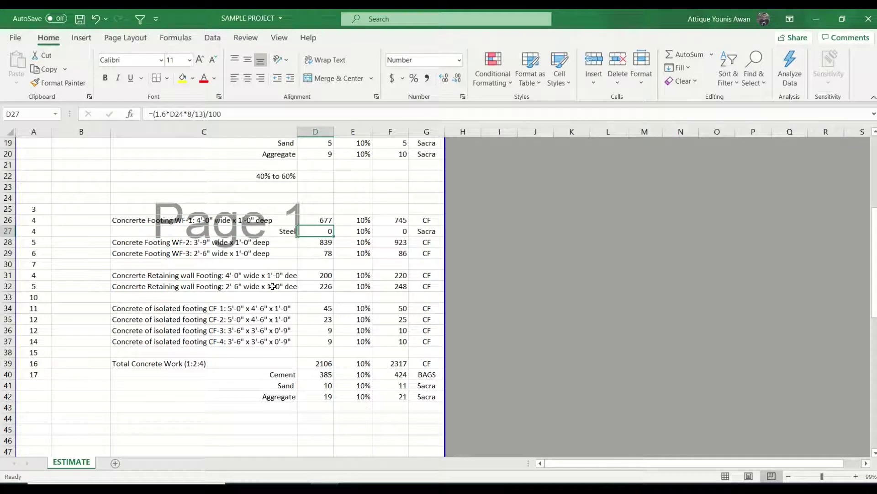
key("Right")
key("Right")
key("Right")
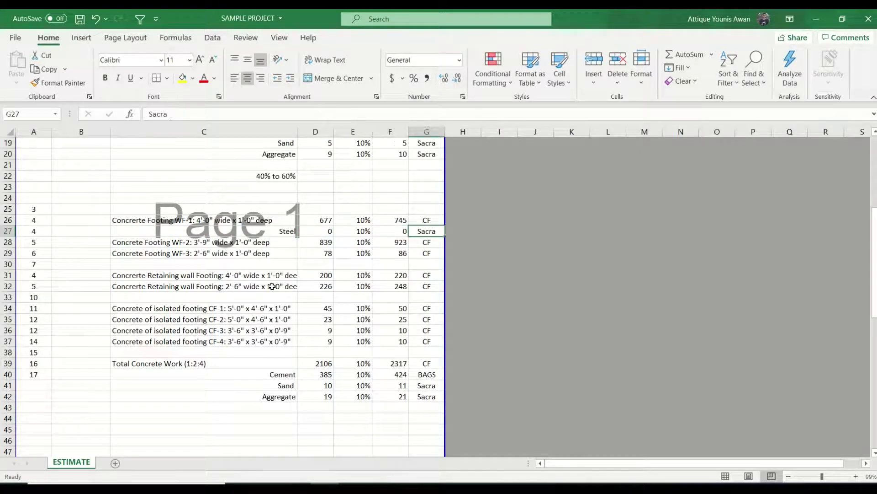
type("LBs")
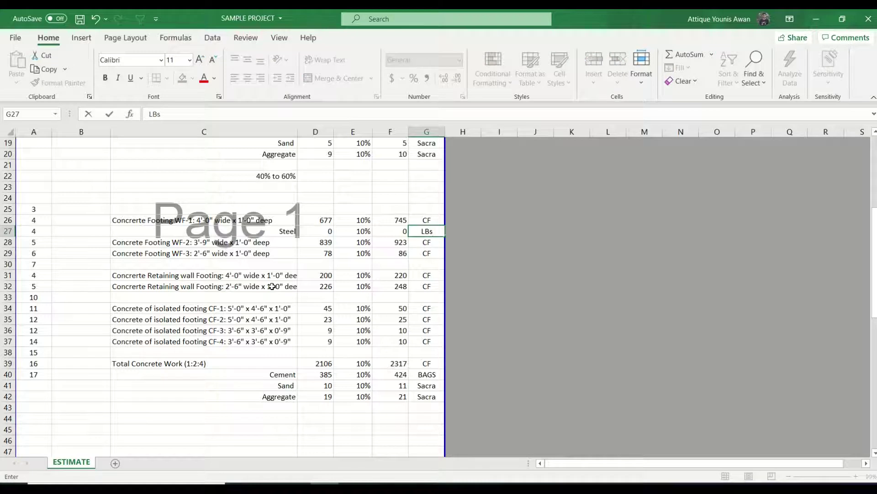
key("Return")
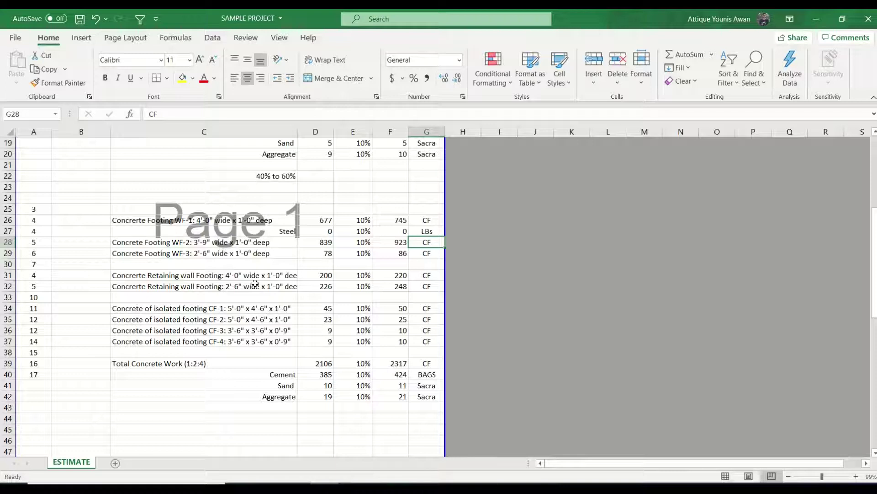
Begin the WF-1 steel formula in D27 with the bar count =(169.3/0.5+1), using the footing length from D26.
left_click(327, 233)
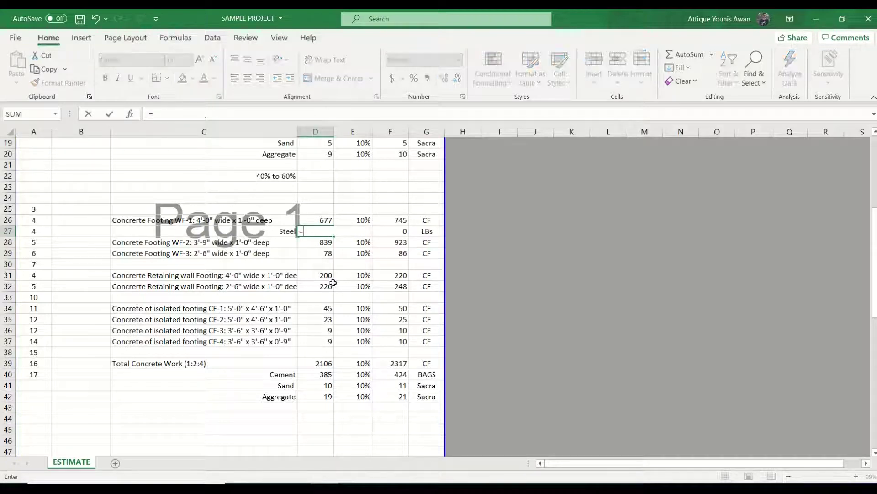
key("Up")
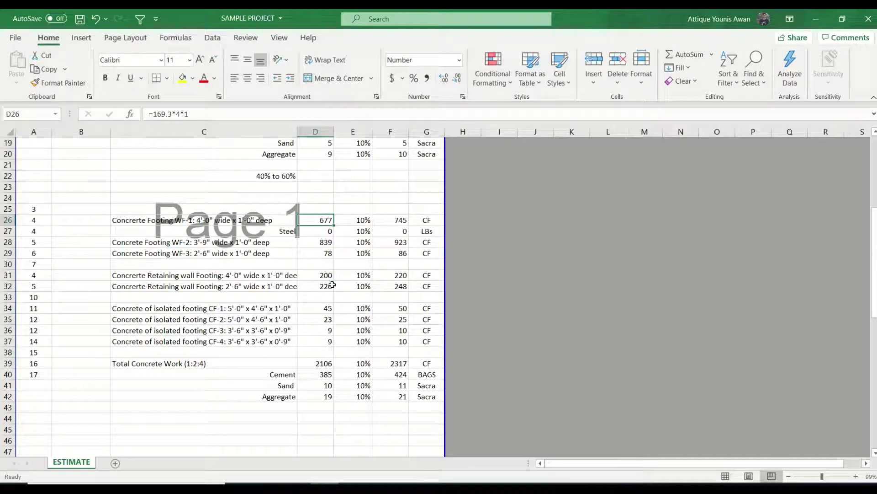
key("Down")
type("=")
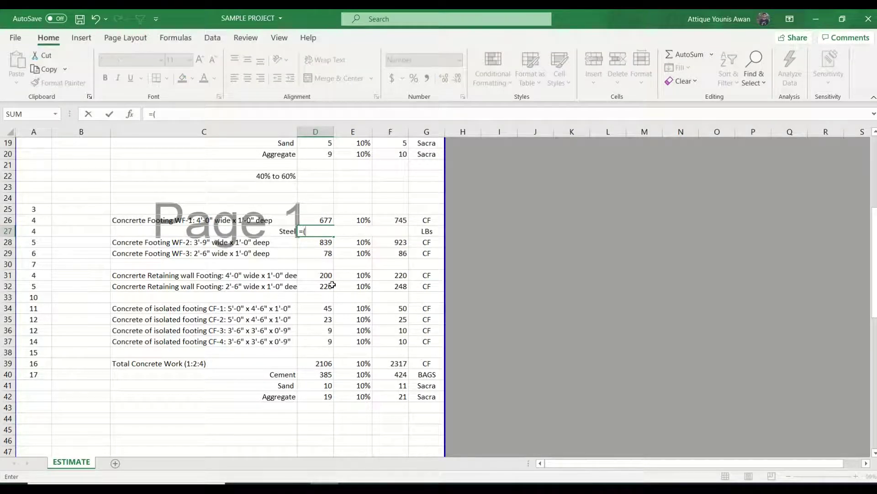
type("(169.3")
type("/0.5")
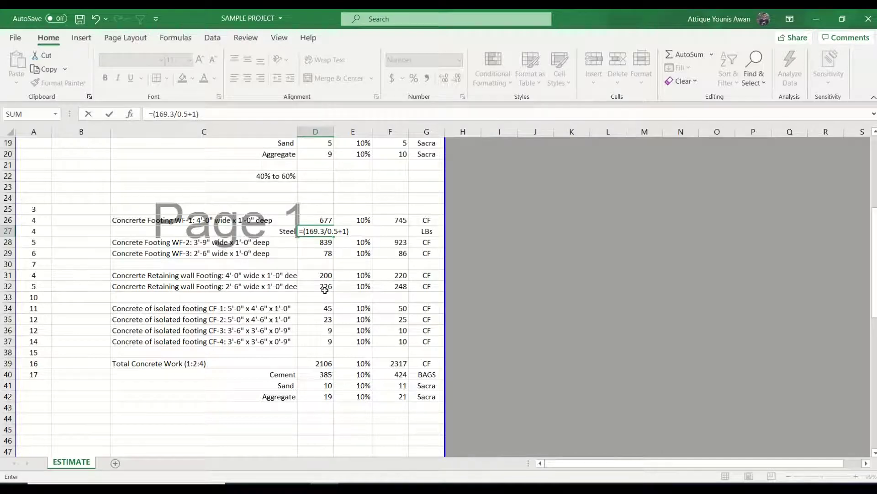
Switch to PlanSwift and examine the #4@6"C/C bar shape and footing depth in the wall footing beside X-Section at X-X.
key("alt+Tab")
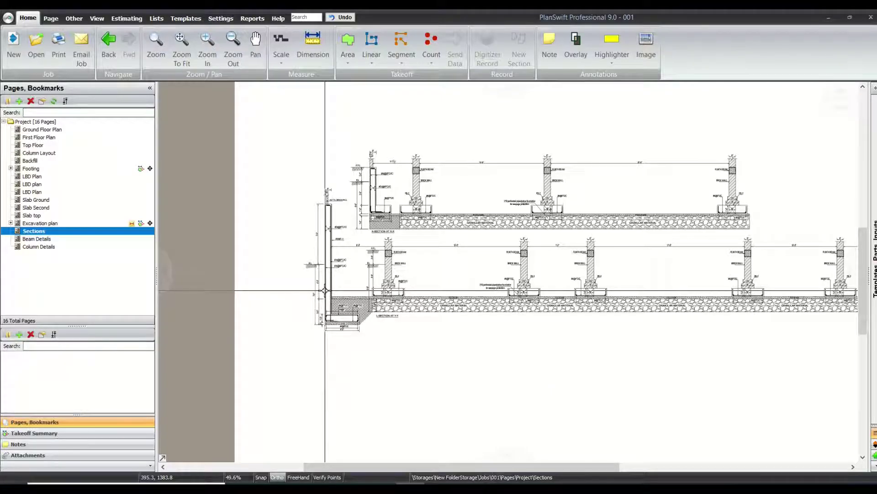
scroll(437, 206, "up", 5)
scroll(402, 228, "down", 1)
scroll(332, 278, "up", 3)
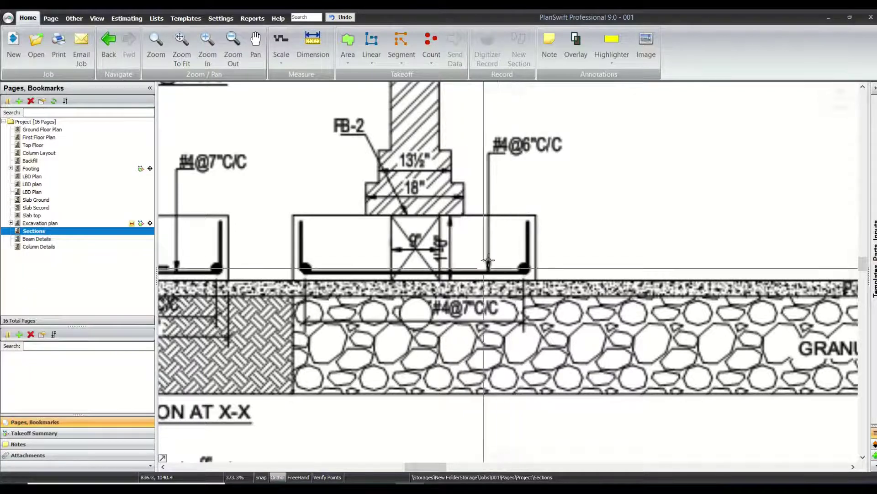
scroll(468, 245, "up", 3)
mouse_move(466, 199)
left_mouse_down()
mouse_move(514, 281)
mouse_move(542, 279)
left_mouse_up()
scroll(543, 280, "down", 3)
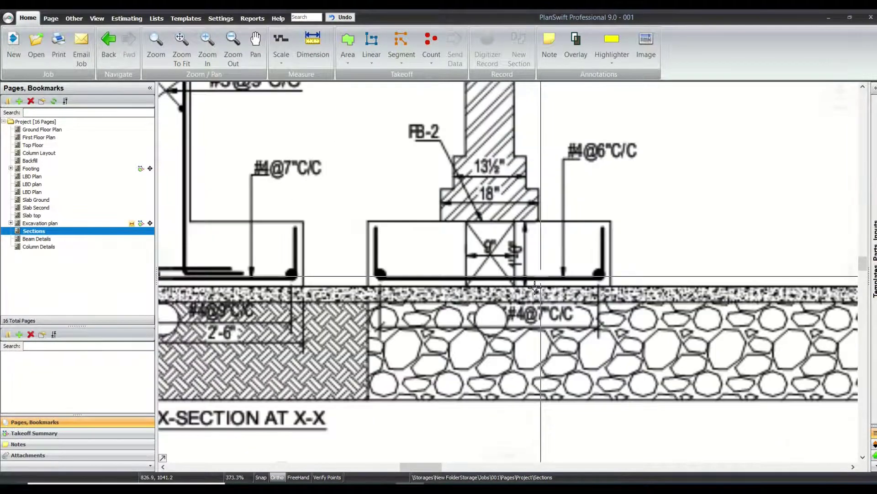
scroll(434, 223, "down", 2)
left_click_drag(386, 217, 628, 224)
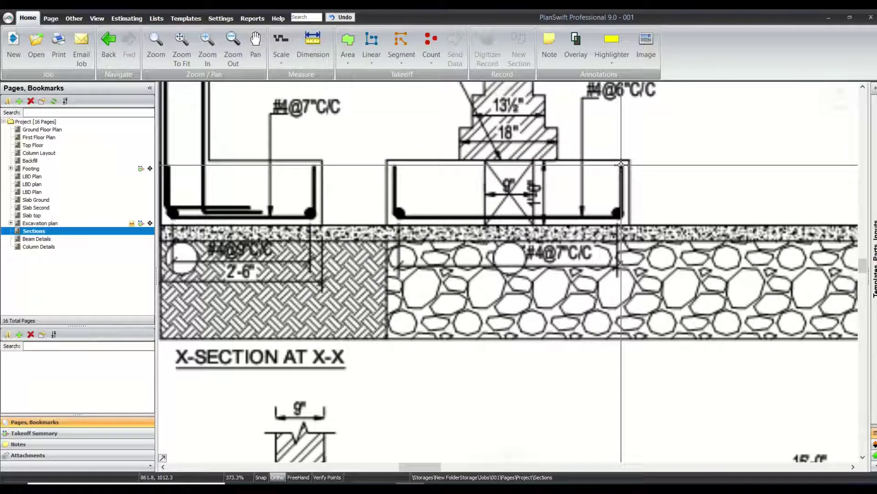
left_click_drag(372, 160, 623, 224)
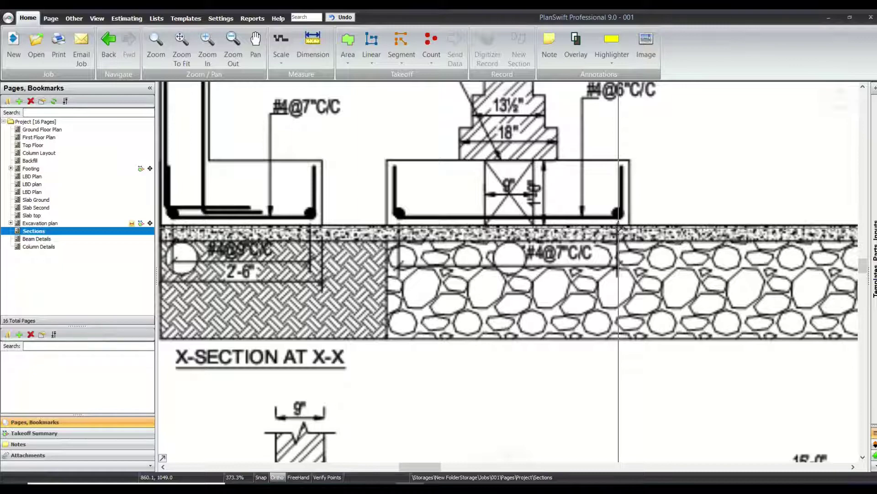
Return to the Excel estimate and complete the D27 formula as =(169.3/0.5+1)*5.5*0.67*1.2.
key("alt+Tab")
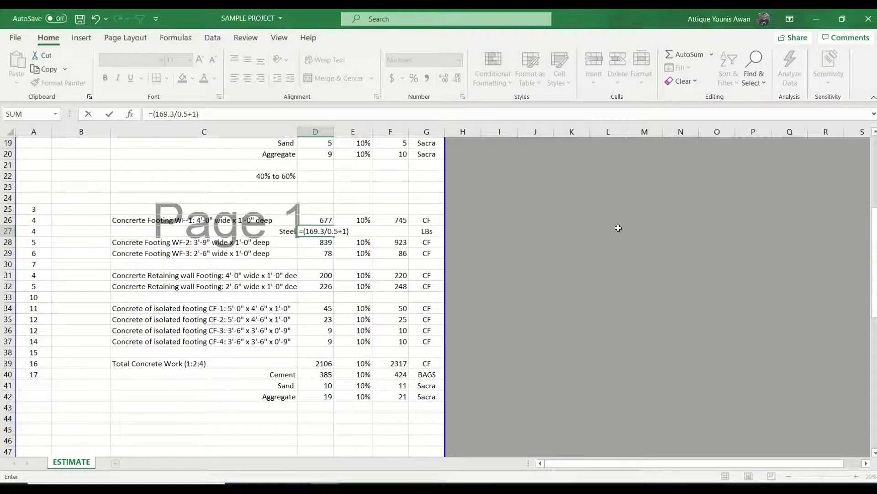
type("*5.5")
type("*0.67")
type("*1.2")
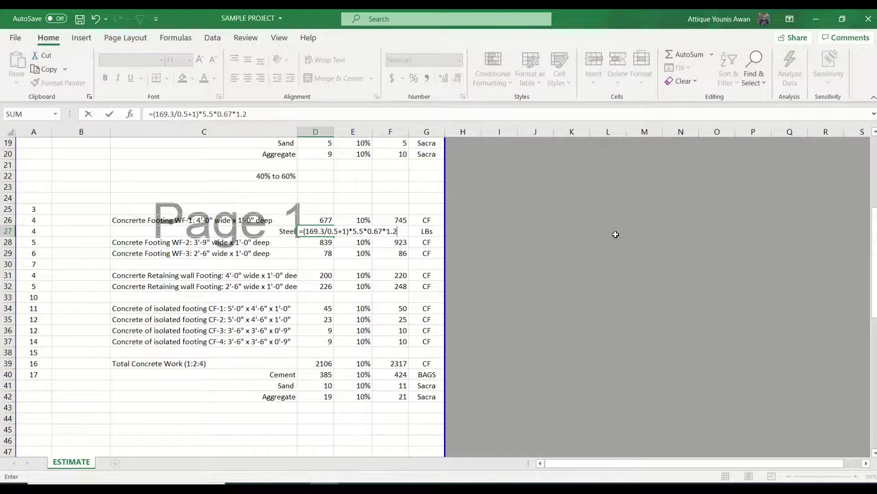
key("Return")
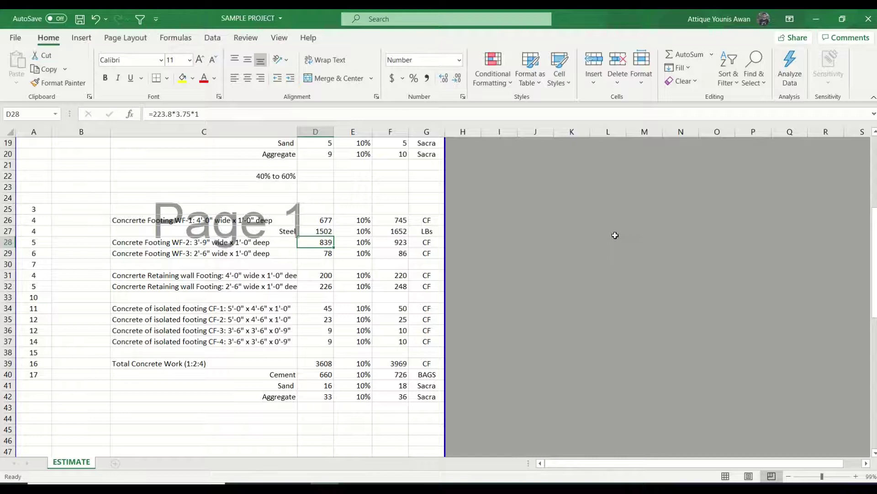
Extend the WF-1 steel label in C27 to Steel #4 @ 6" C/C and save the workbook.
left_click_drag(310, 229, 426, 230)
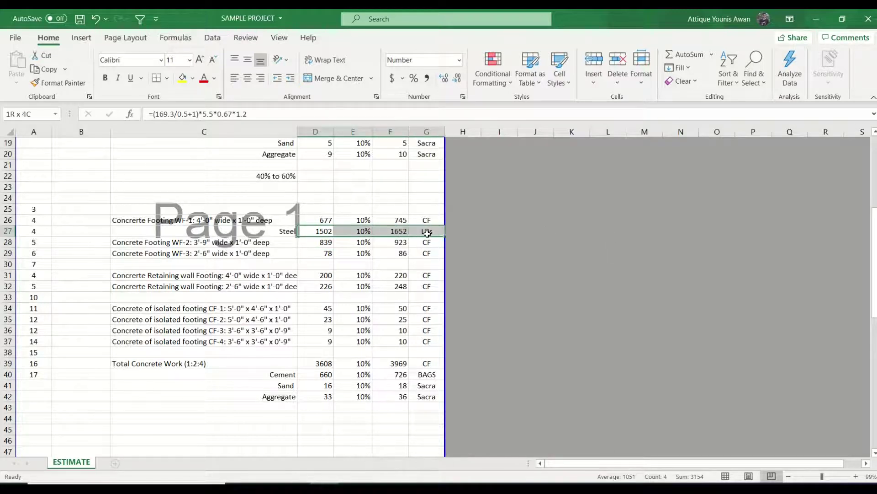
double_click(293, 231)
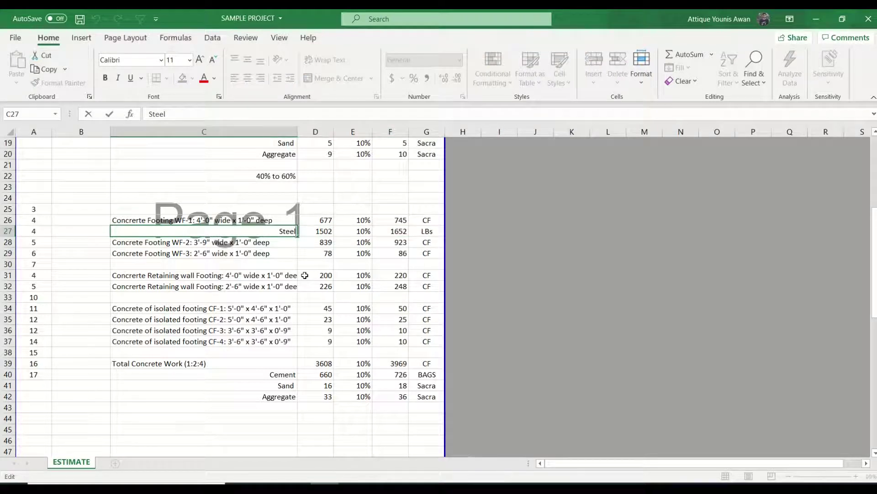
type("#4 @ 6\" C/C")
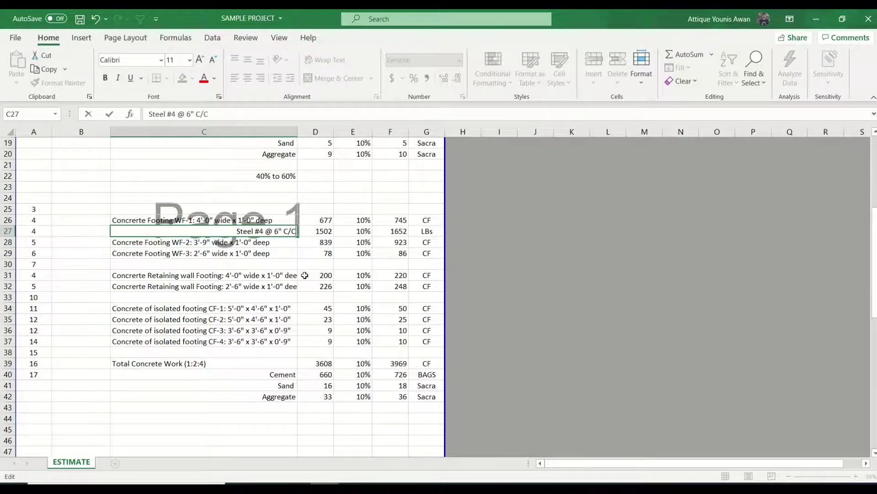
key("Return")
key("ctrl+s")
Copy the WF-1 steel row 27 and insert it below the WF-2 footing entry as row 29.
left_click_drag(292, 231, 319, 221)
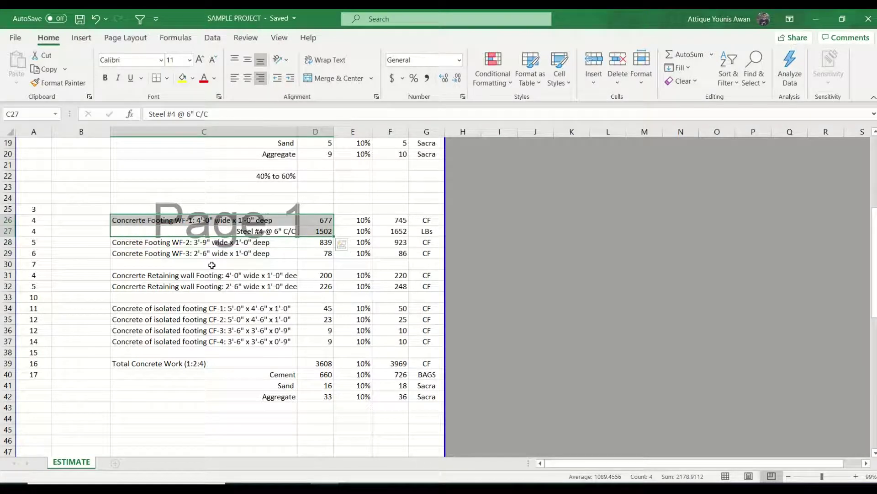
left_click(212, 253)
left_click(212, 229)
key("shift+space")
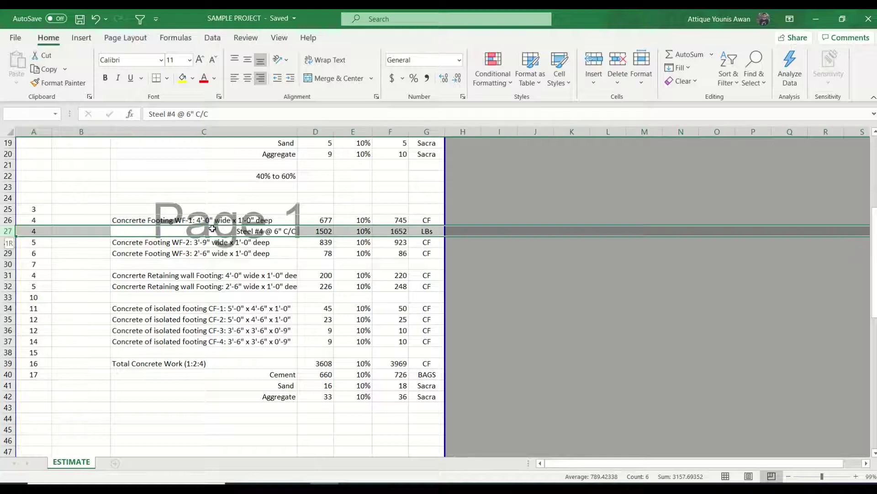
key("ctrl+c")
left_click(229, 253)
key("shift+space")
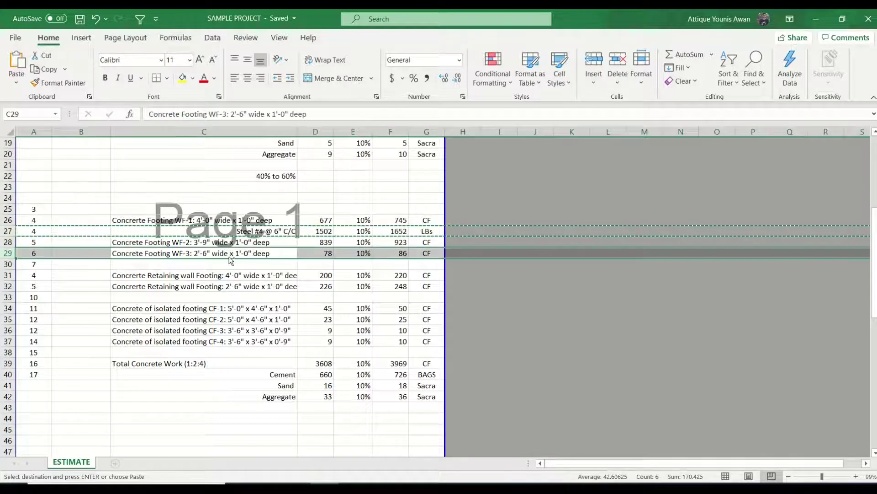
key("ctrl+shift+equal")
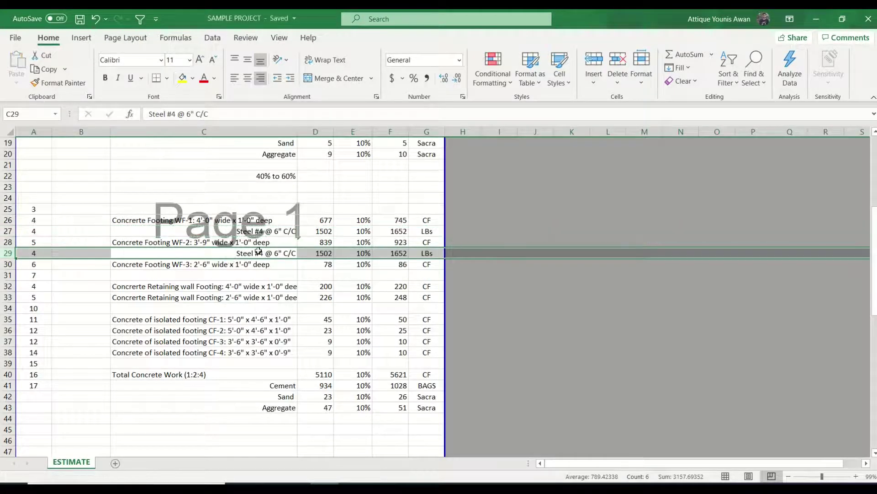
left_click(259, 253)
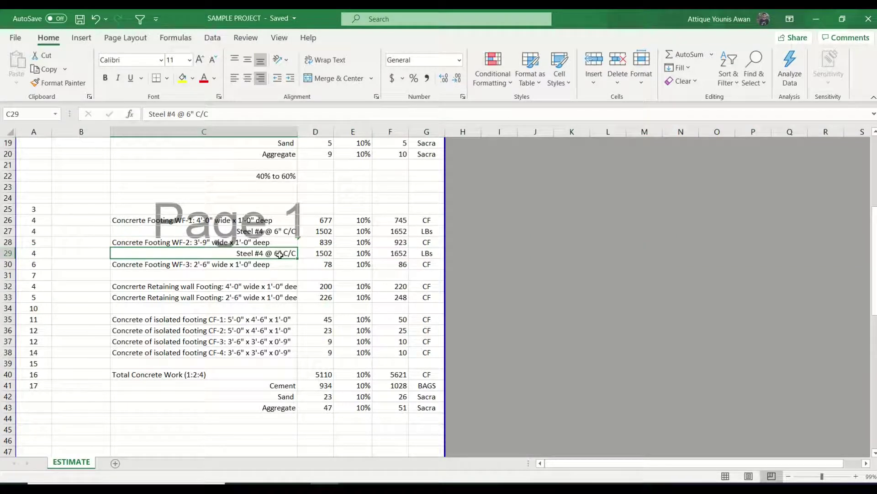
Change the bar length in the WF-2 steel formula in D29 to 5.25, matching the 3'-9" footing width.
left_click(208, 242)
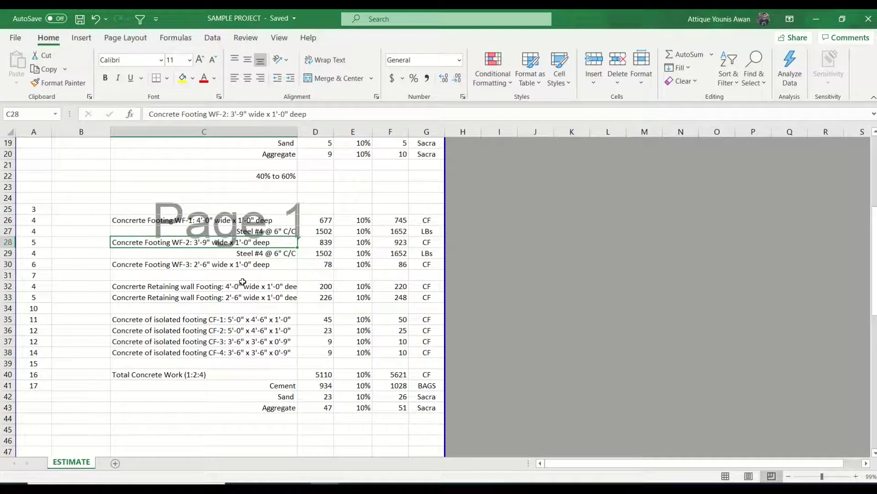
left_click(317, 232)
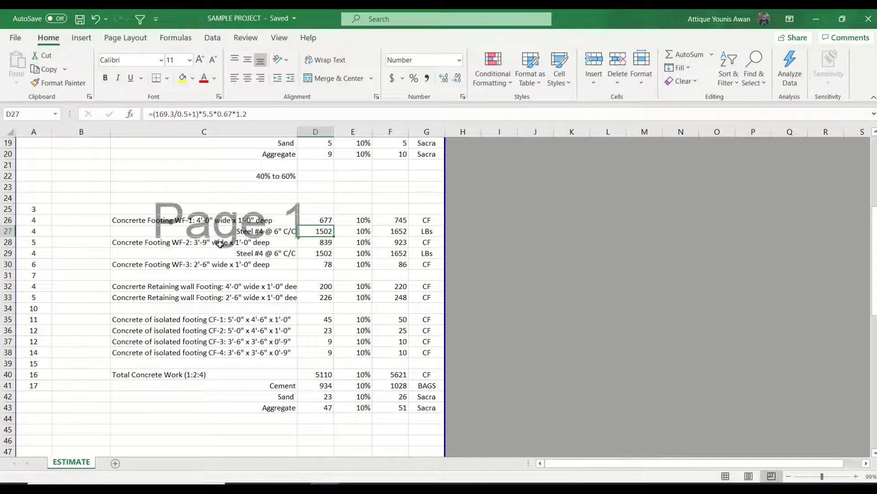
left_click(313, 255)
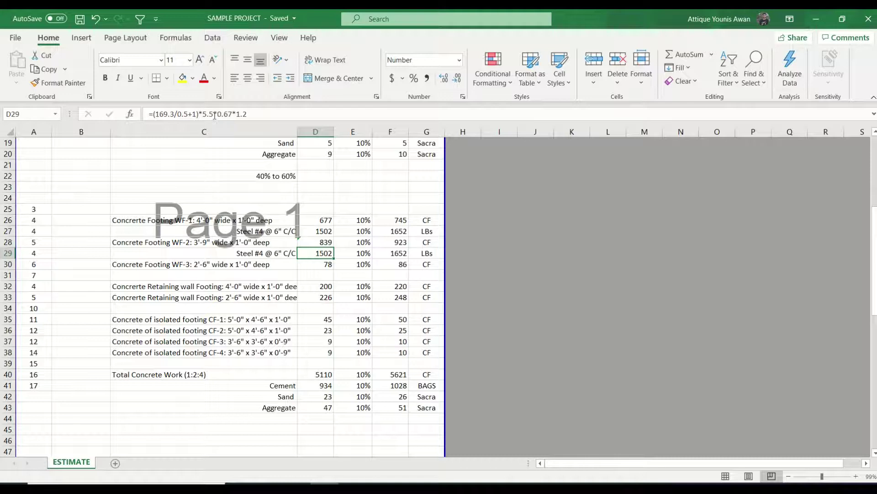
key("F2")
key("BackSpace")
type("2")
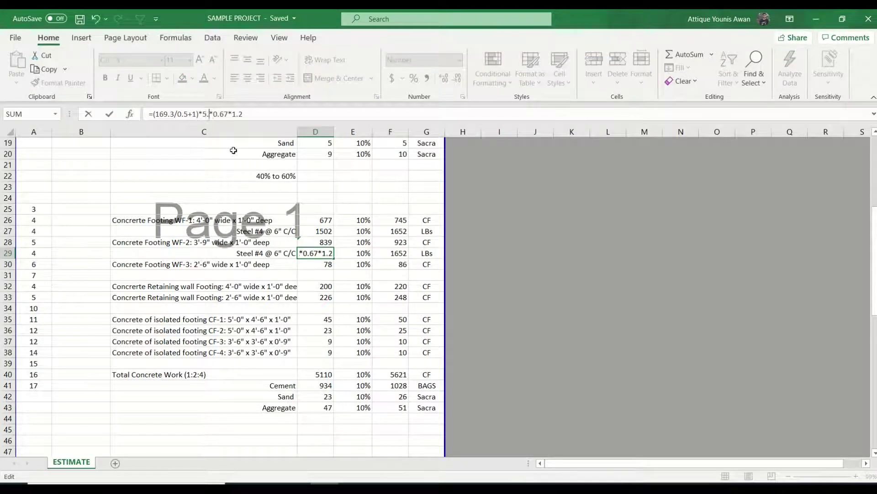
type("5")
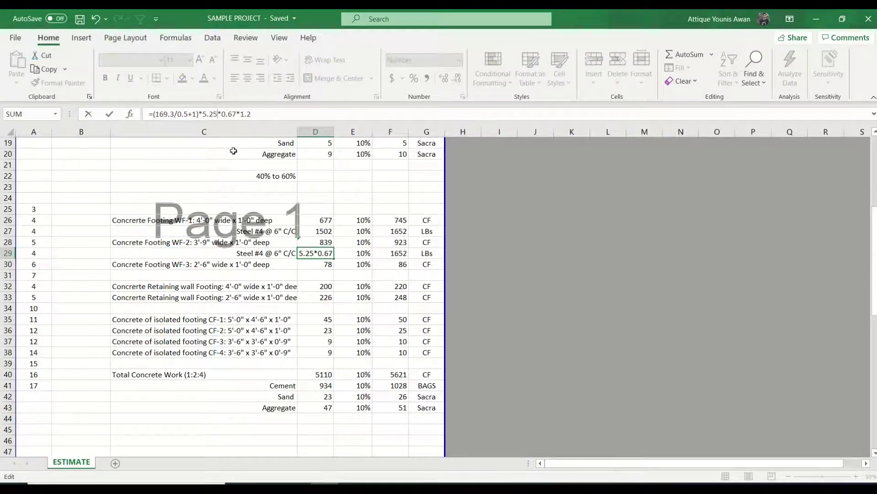
key("Return")
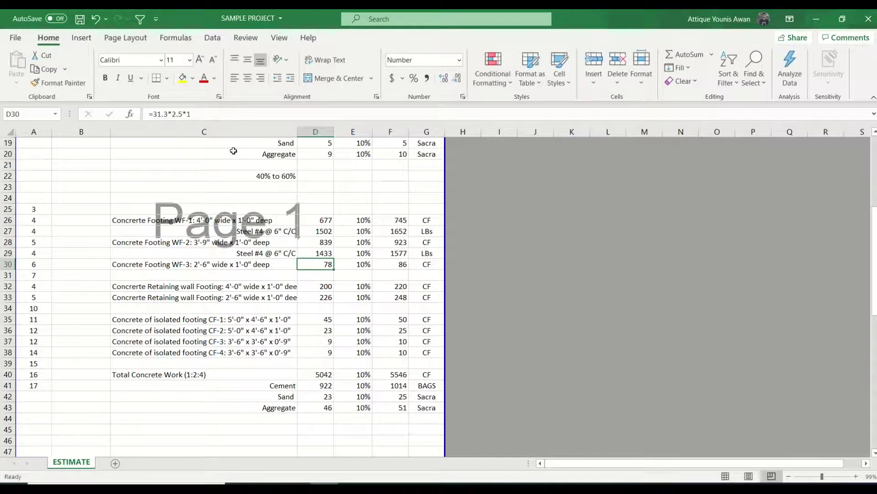
Change the footing length in the WF-2 steel formula in D29 to 223.8, matching the WF-2 concrete line.
left_click(312, 242)
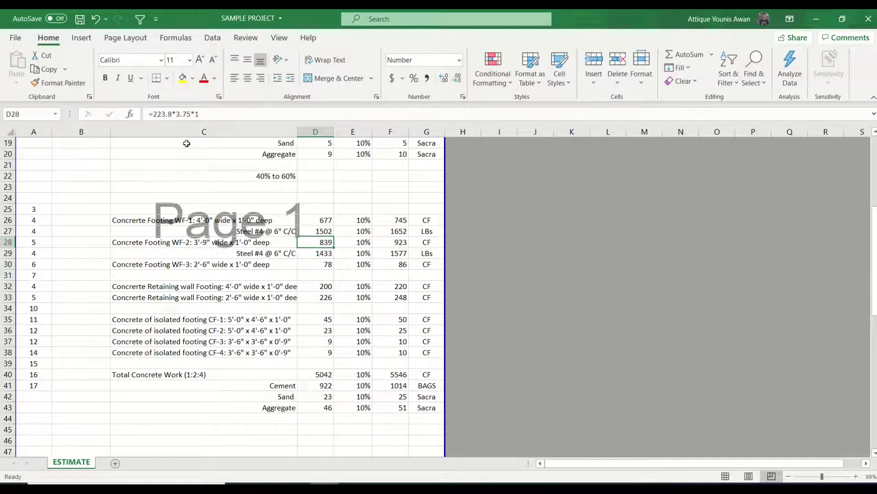
left_click(316, 254)
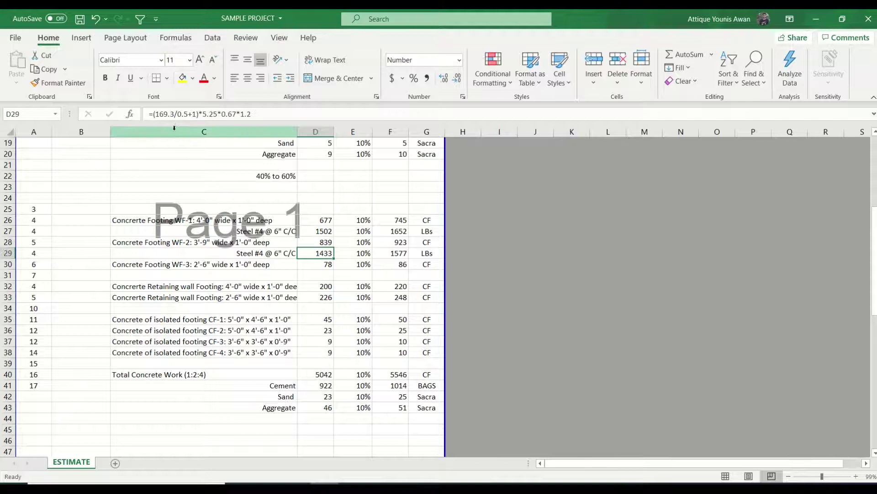
left_click_drag(175, 114, 157, 113)
type("223.8")
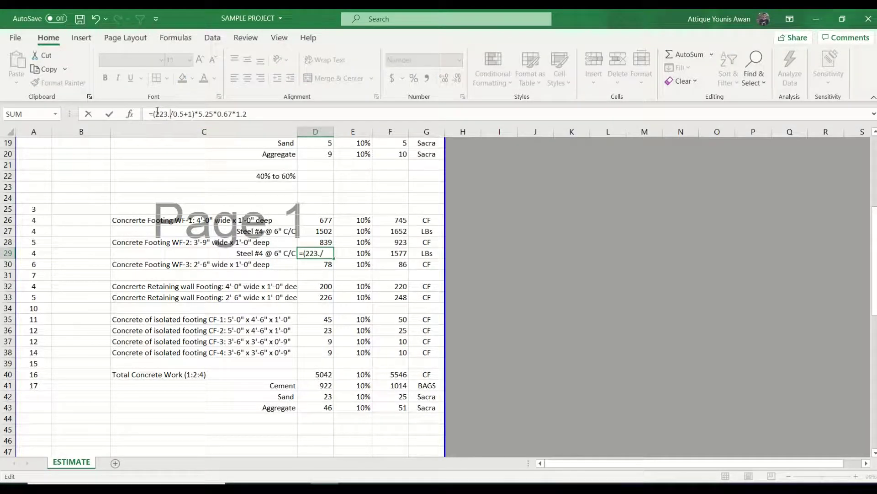
key("Return")
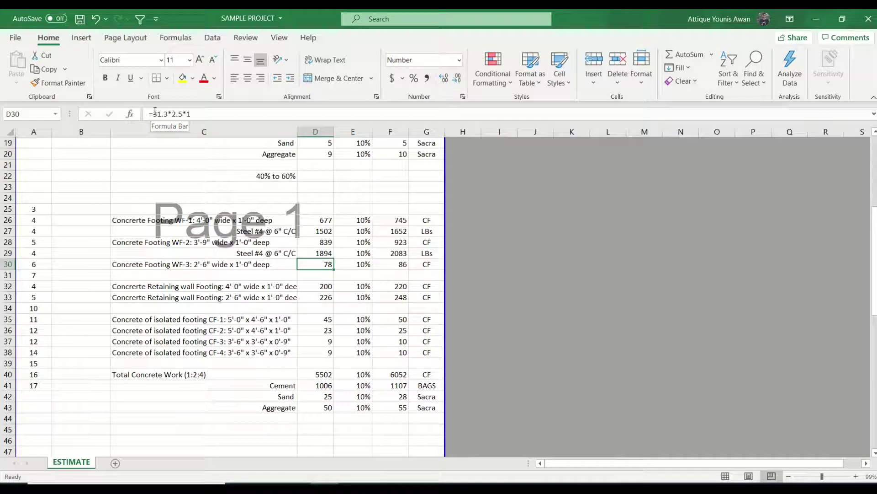
Insert a row below the WF-3 footing entry for a copy of the WF-2 steel line in row 29.
left_click(293, 276)
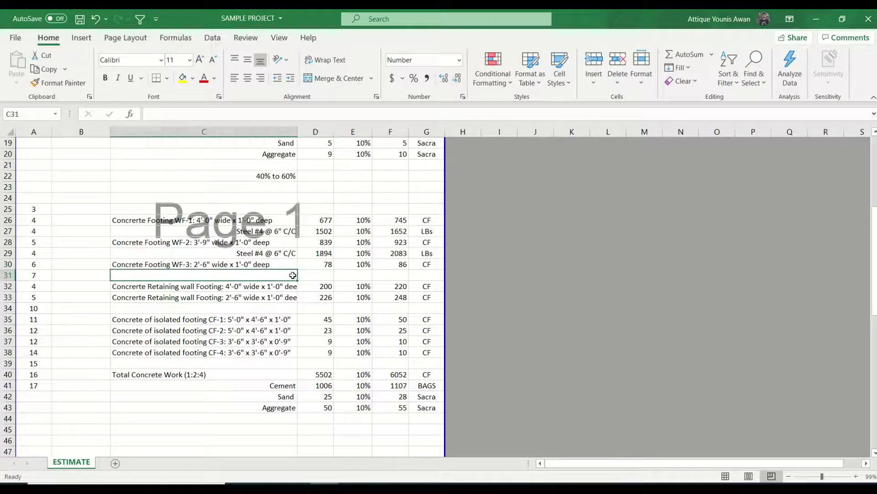
key("shift+space")
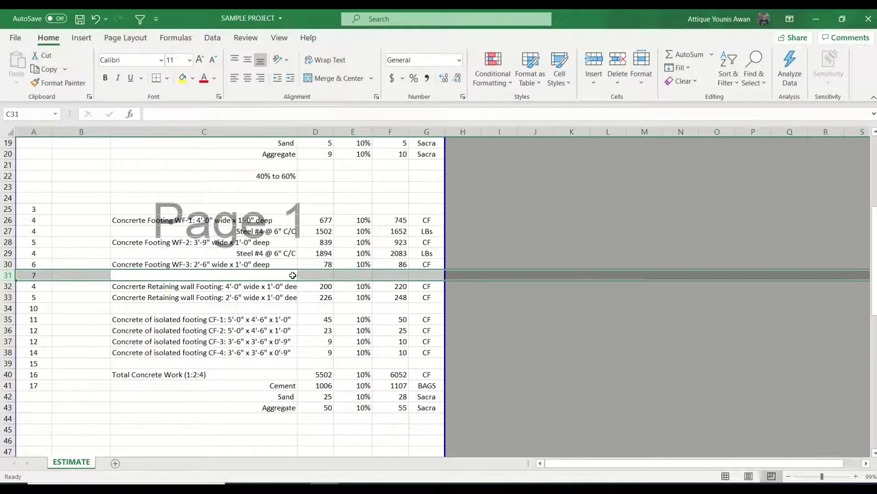
key("ctrl+shift+plus")
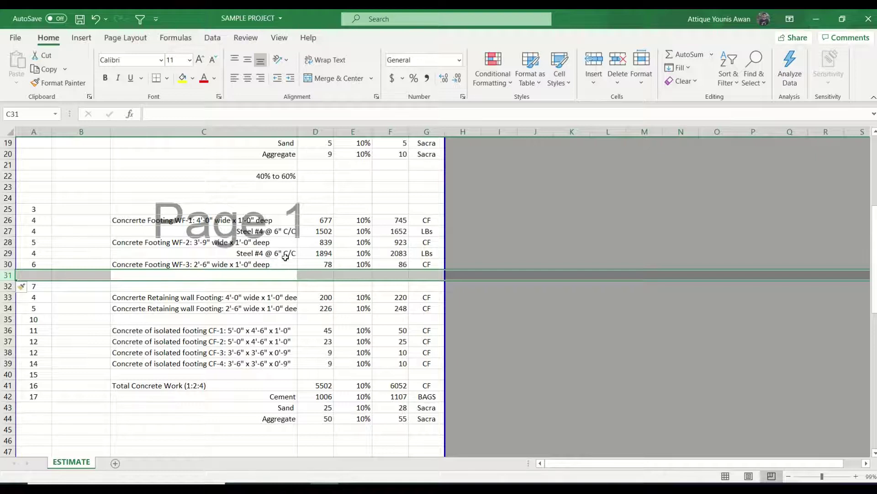
left_click(286, 253)
key("shift+space")
Switch to PlanSwift and examine the bar size and spacing callouts beneath the footings on the Sections page.
key("alt+Tab")
scroll(320, 264, "down", 5)
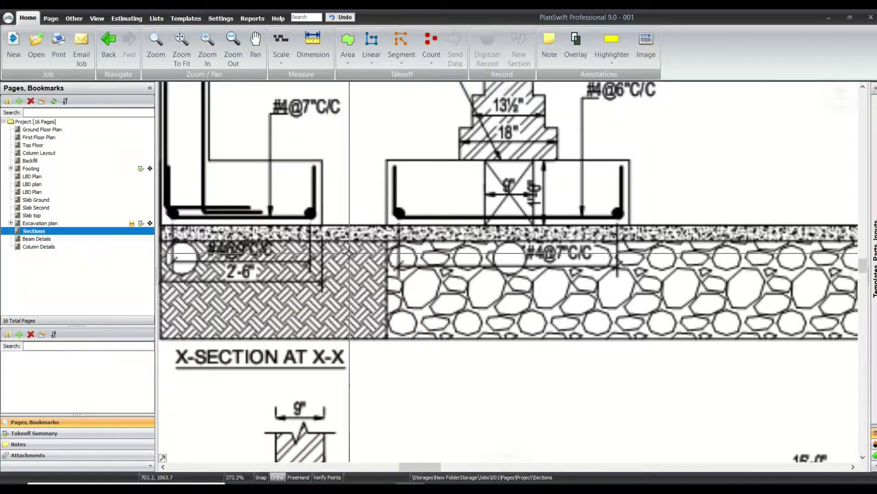
scroll(341, 236, "up", 3)
mouse_move(307, 243)
left_mouse_down()
mouse_move(337, 256)
mouse_move(483, 272)
left_mouse_up()
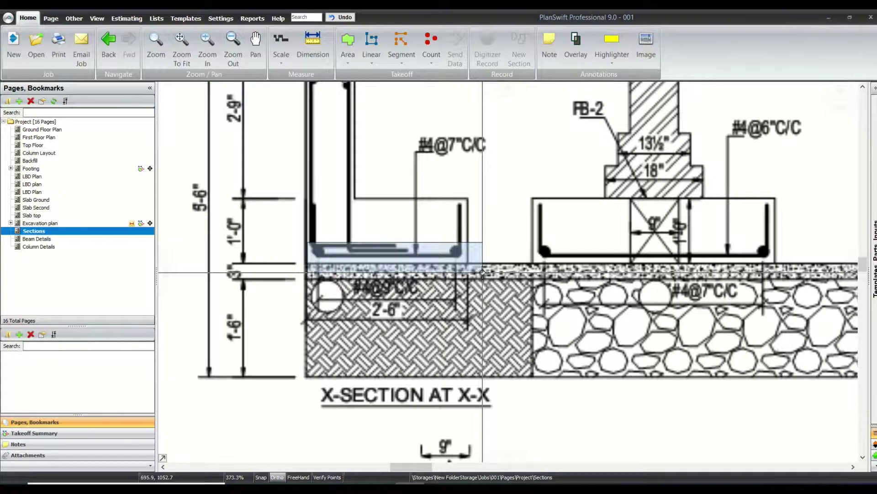
scroll(483, 271, "down", 3)
scroll(569, 254, "up", 4)
left_click_drag(527, 217, 569, 254)
scroll(484, 265, "down", 1)
scroll(487, 264, "up", 2)
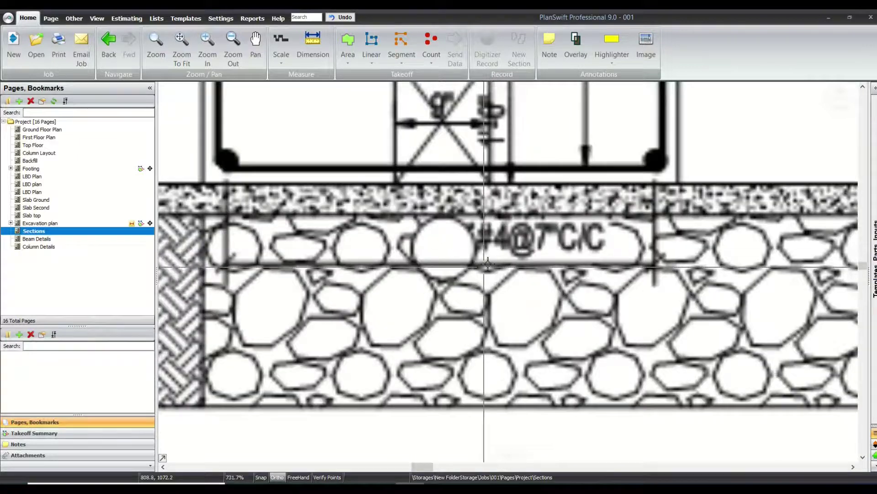
mouse_move(465, 206)
left_mouse_down()
mouse_move(547, 256)
mouse_move(634, 276)
left_mouse_up()
scroll(629, 276, "down", 3)
scroll(483, 277, "up", 2)
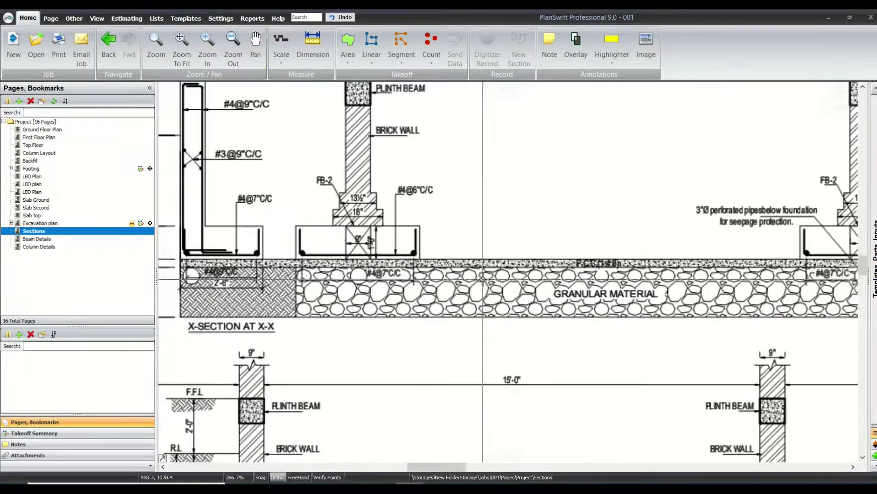
scroll(483, 278, "up", 1)
scroll(597, 288, "up", 1)
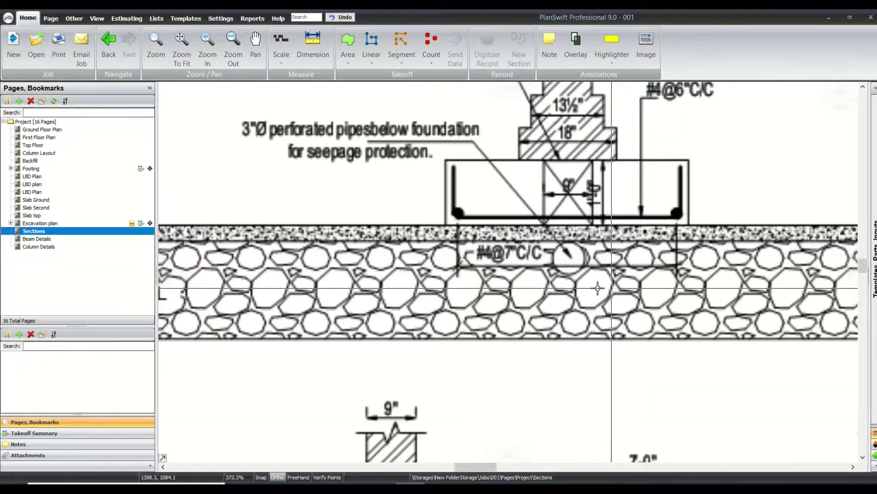
scroll(598, 288, "down", 10)
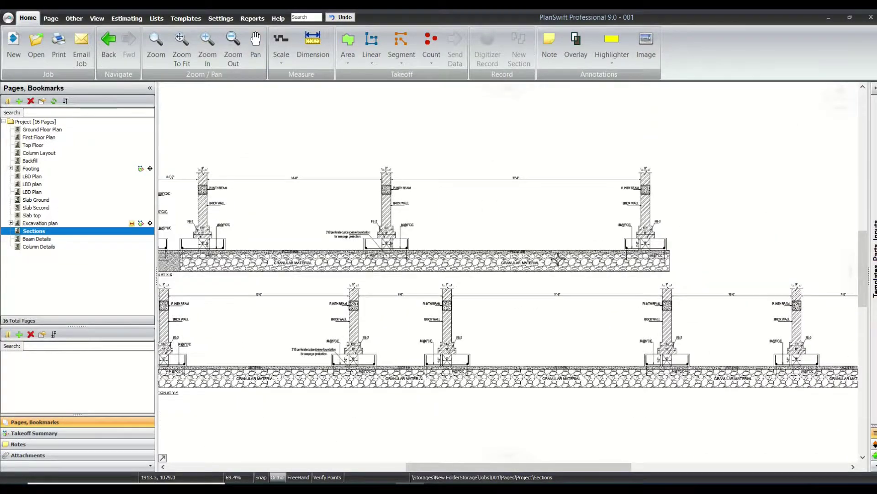
scroll(557, 260, "up", 14)
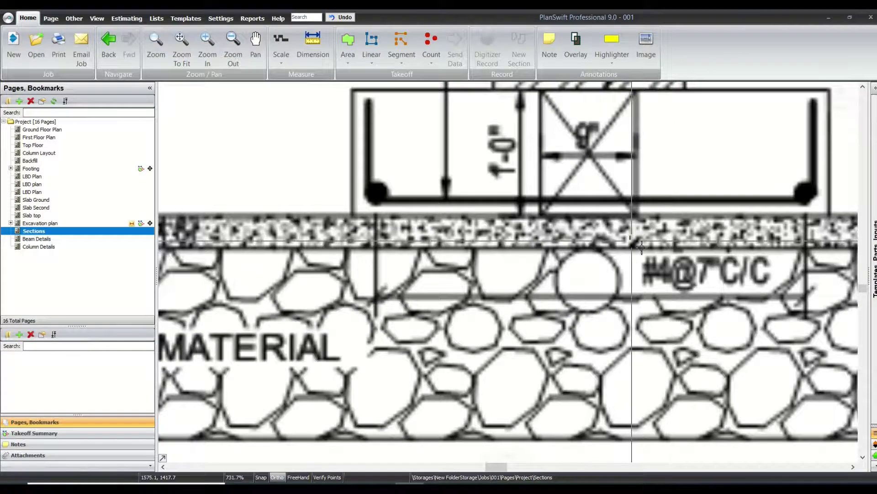
scroll(642, 247, "down", 18)
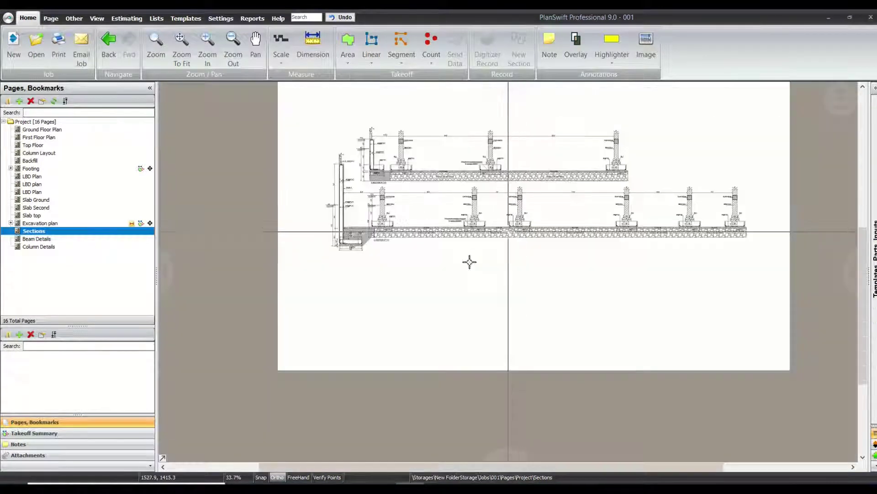
Return to the Excel estimate and duplicate the WF-1 steel line from row 27 into a new row 28.
key("alt+Tab")
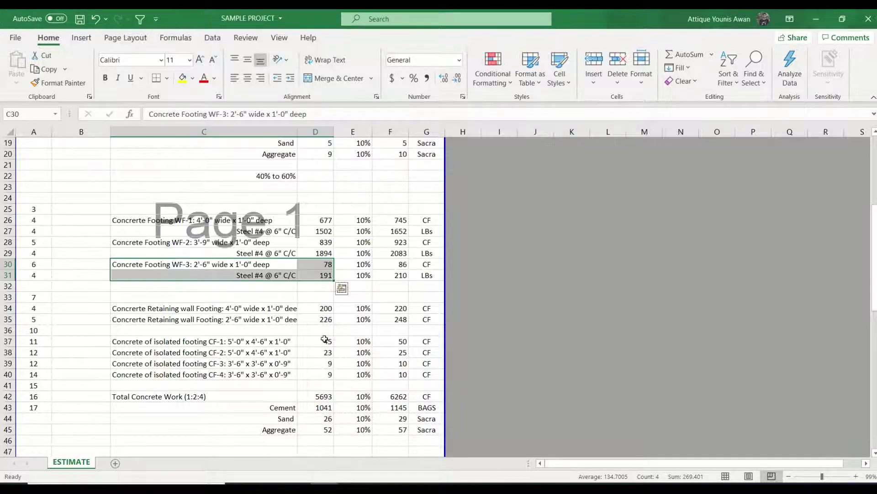
left_click(252, 230)
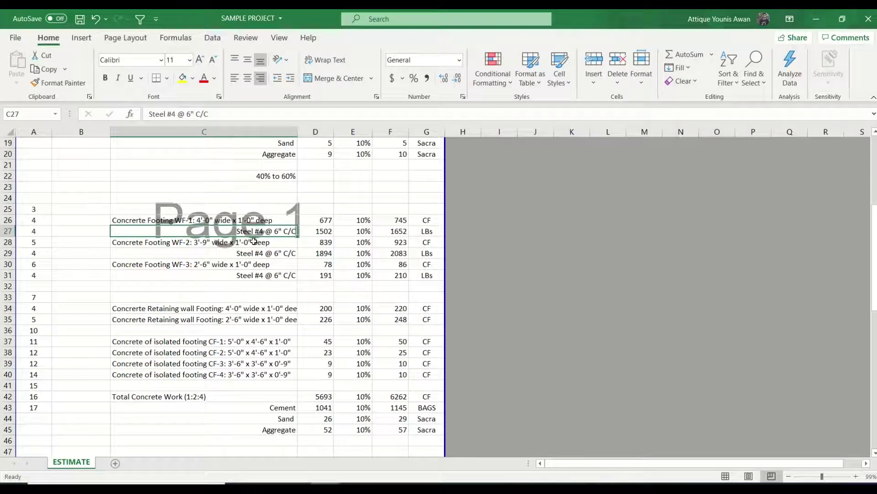
left_click(255, 242)
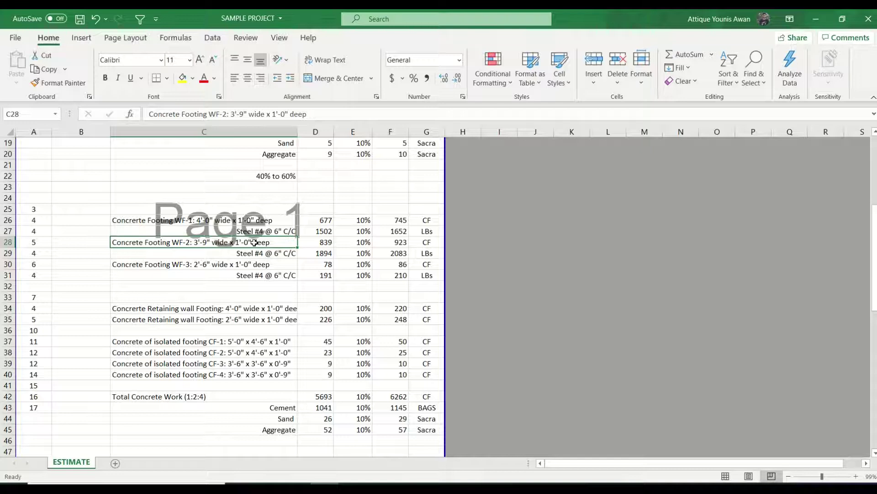
key("shift+space")
key("ctrl+shift+plus")
key("ctrl+d")
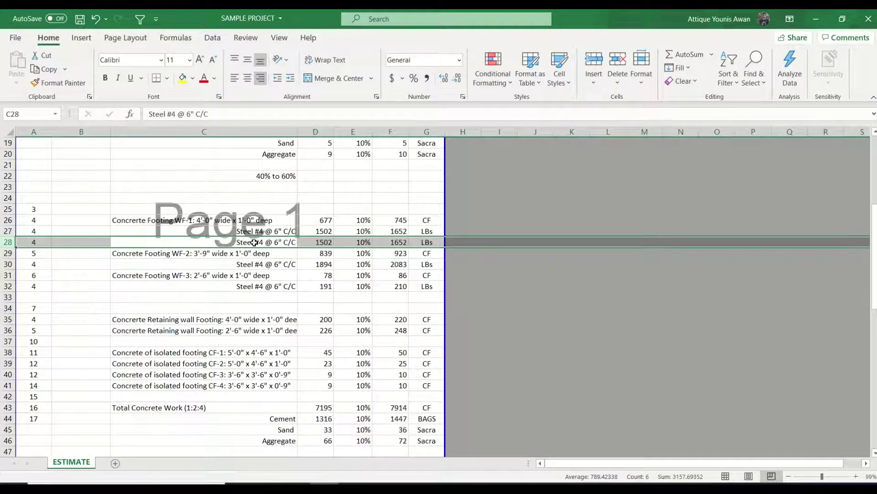
Change the duplicated WF-1 steel label in C28 to Steel #4 @ 7" C/C.
double_click(279, 242)
key("BackSpace")
type("7")
key("Return")
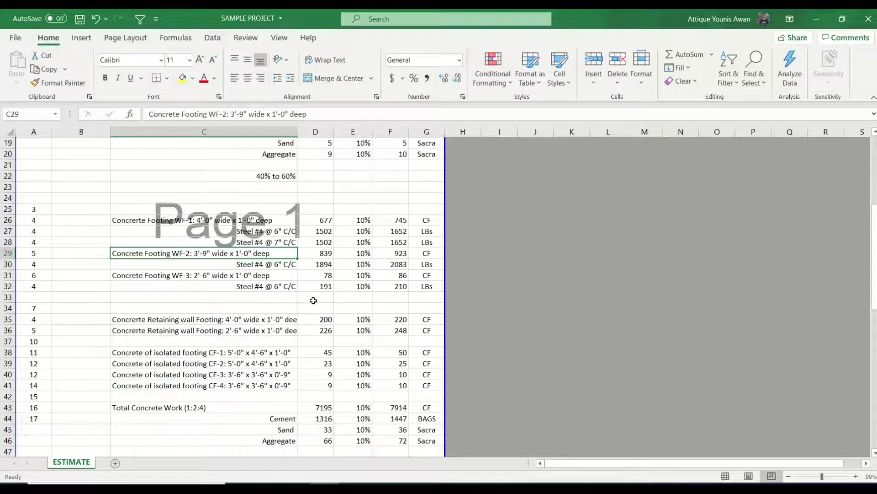
Set the bar count part of the WF-1 steel formula in D28 to (4/0.58+1), using the 4'-0" width.
left_click(202, 220)
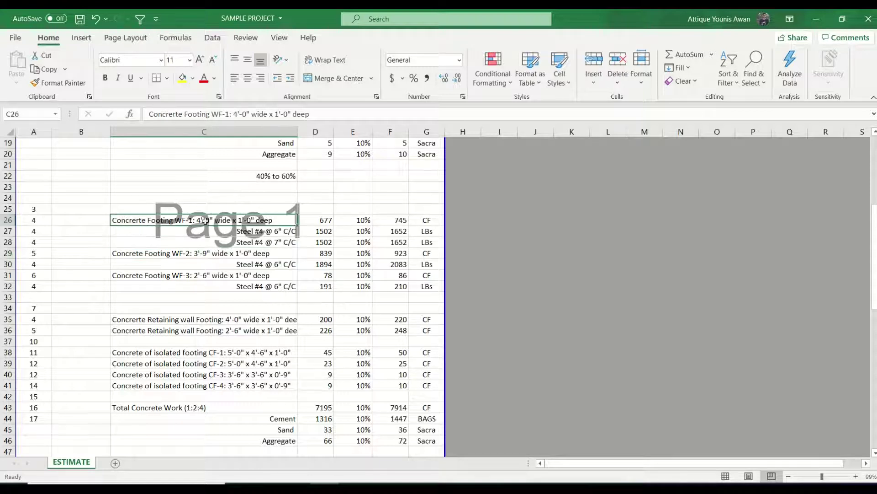
left_click(312, 242)
left_click_drag(175, 114, 157, 114)
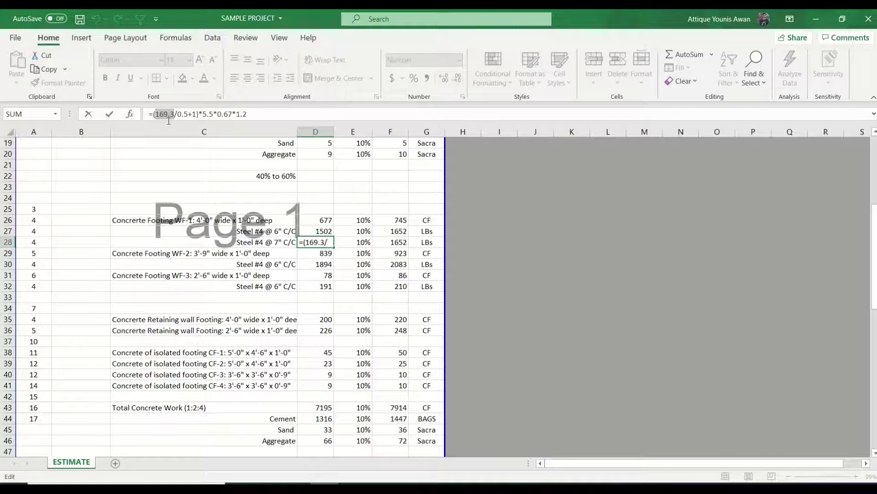
type("4/0.5")
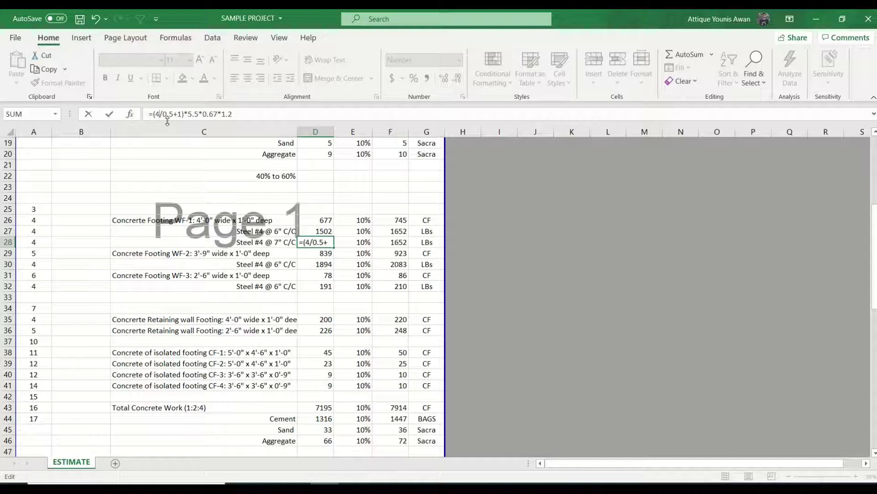
type("8")
key("Right")
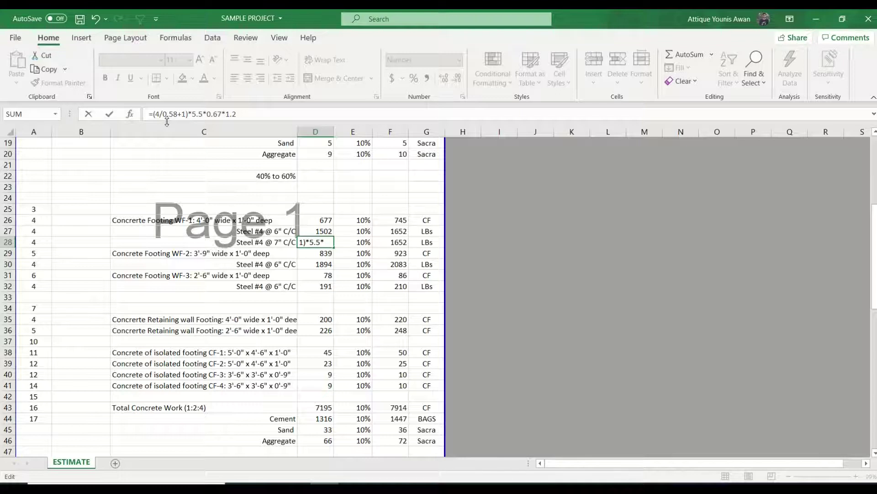
key("shift+Right")
key("shift+Right")
key("shift+Right")
key("shift+Return")
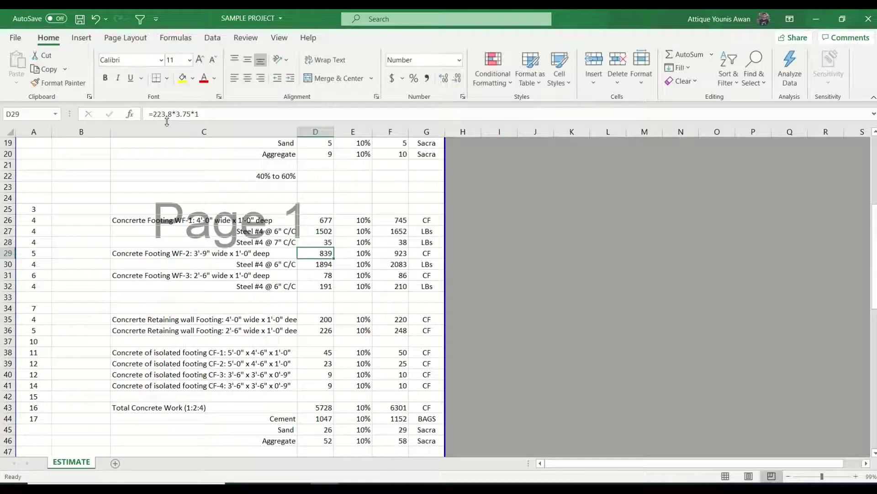
Replace the 5.5 bar length in D28 with 169.3, giving =(4/0.58+1)*169.3*0.67*1.2.
key("Down")
left_click(193, 114)
key("shift+Right")
key("shift+Right")
key("shift+Right")
type("169.3")
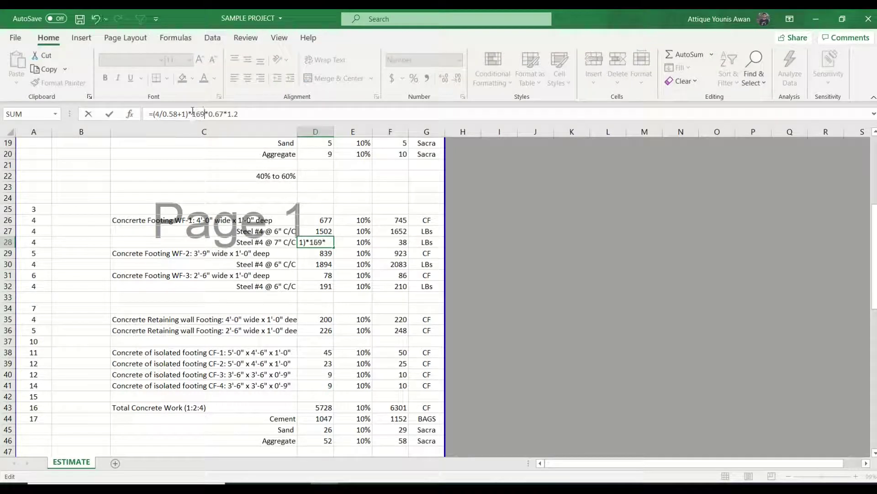
key("Right")
key("shift+Right")
key("shift+Right")
key("shift+Right")
key("shift+Right")
key("Right")
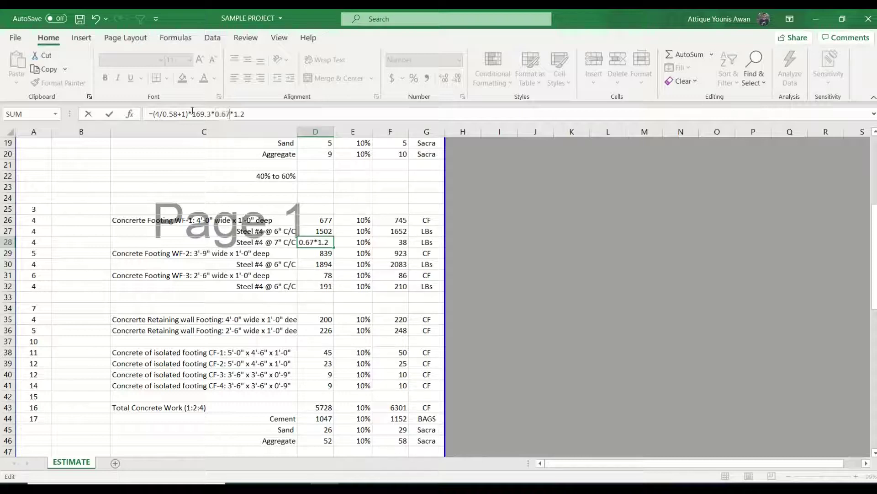
key("shift+Right")
key("shift+Right")
key("shift+Right")
key("Return")
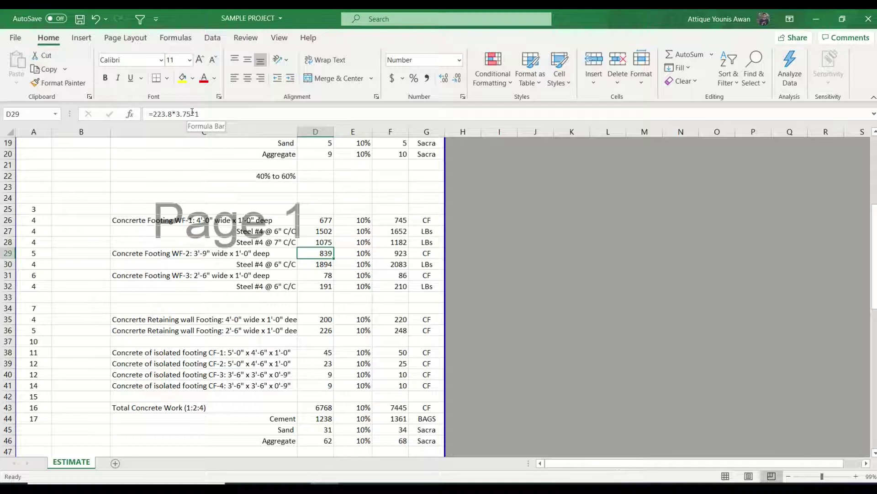
Copy the WF-1 Steel #4 @ 7" C/C row 28 and insert it above the WF-3 footing entry as row 31.
key("Up")
key("shift+space")
key("ctrl+c")
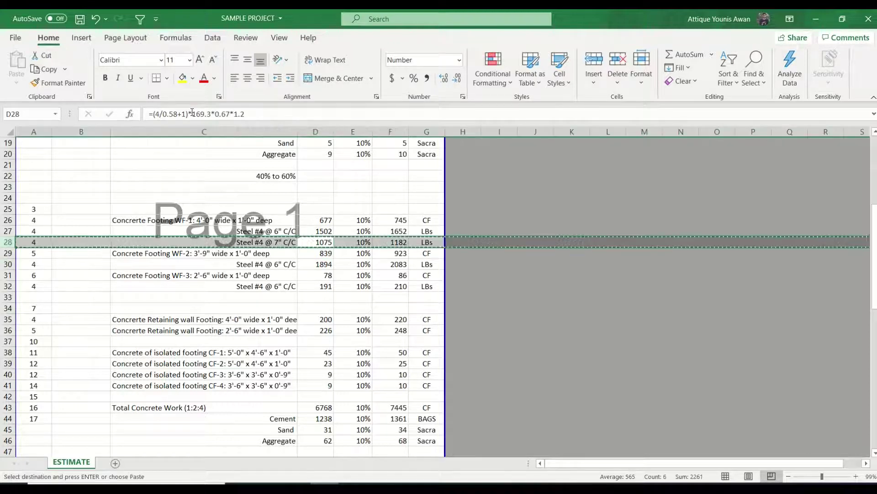
key("Down")
key("Down")
key("Down")
key("shift+space")
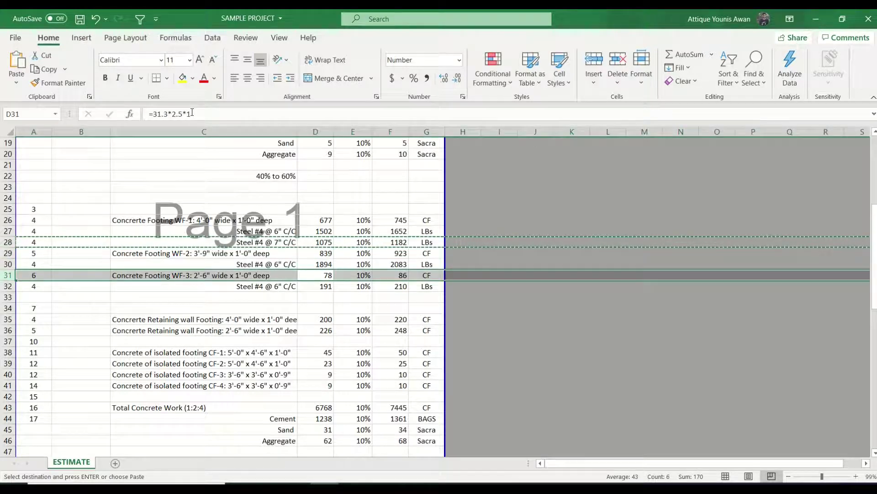
key("ctrl+shift+plus")
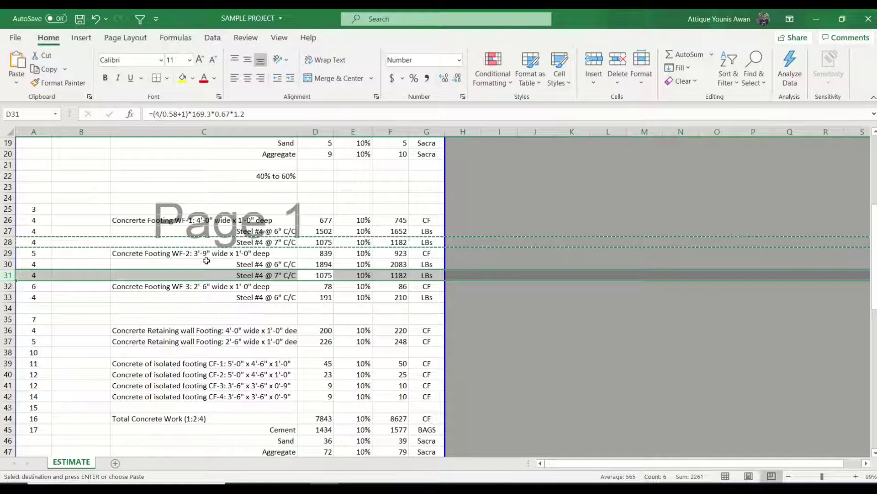
Change the bar length in the copied WF-2 steel formula in D31 to 223.8.
left_click(318, 264)
left_click(324, 272)
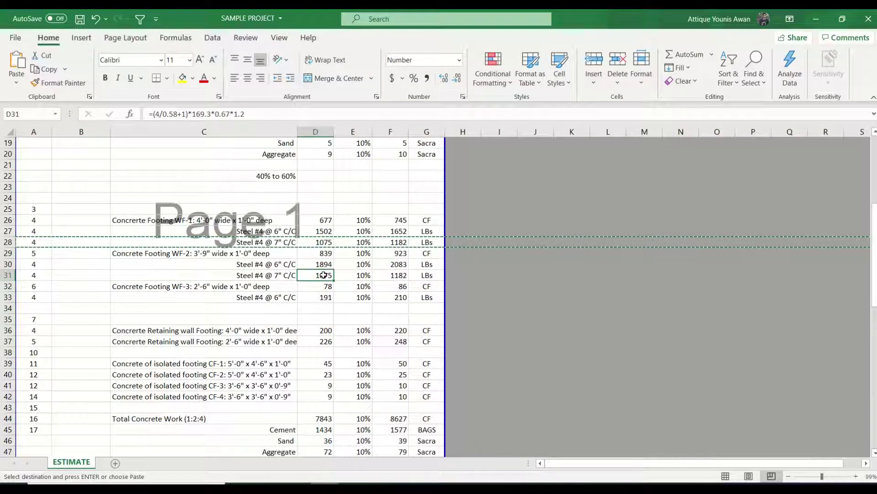
left_click_drag(193, 112, 210, 113)
type("223.8")
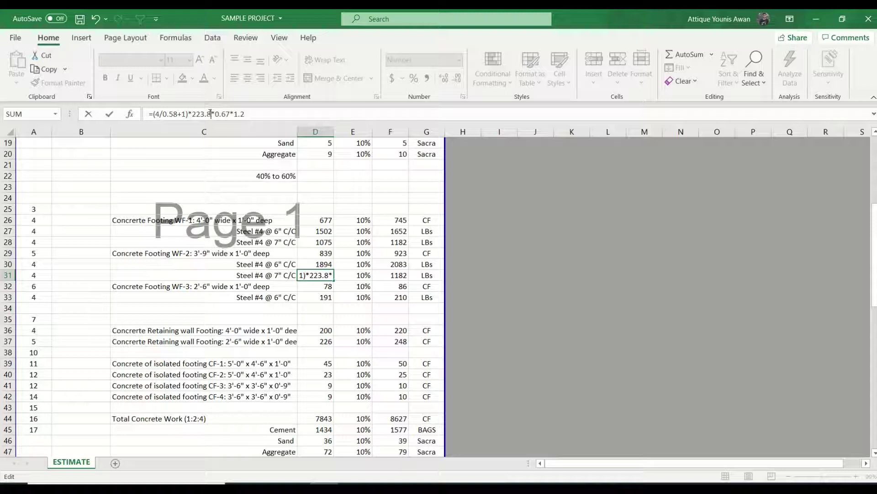
Set the footing width in the D31 formula to 3.75, completing =(3.75/0.58+1)*223.8*0.67*1.2.
key("Left")
key("Left")
key("Left")
key("Left")
key("Left")
key("Left")
key("Left")
key("Left")
key("Left")
key("Left")
key("Left")
key("Left")
key("Left")
key("shift+Left")
type("3.75")
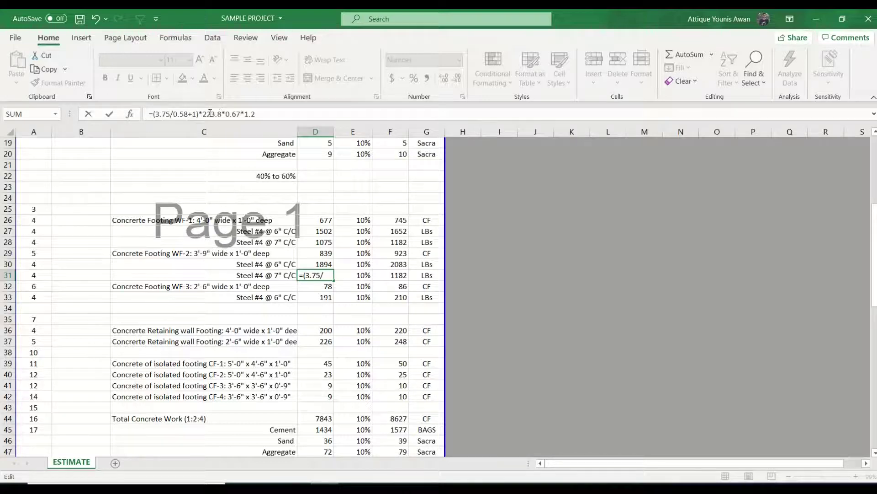
key("Return")
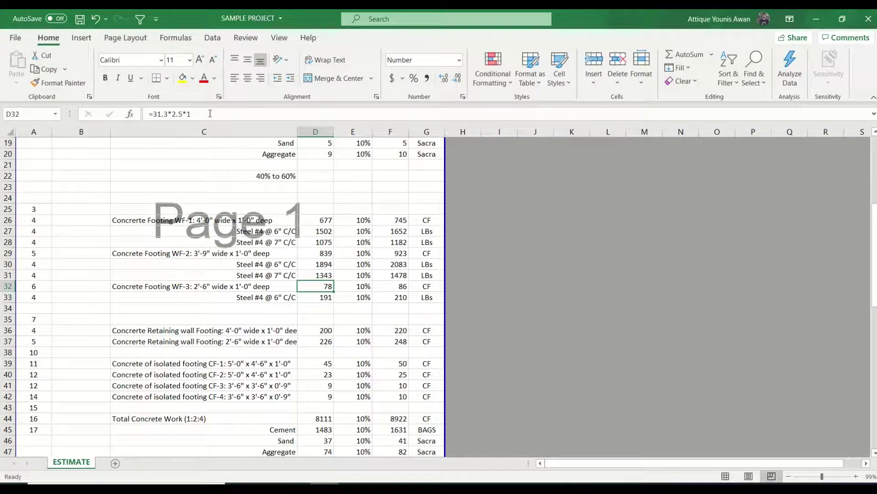
Copy the entire WF-2 Steel #4 @ 7" C/C line in row 31.
key("Up")
key("shift+space")
key("ctrl+c")
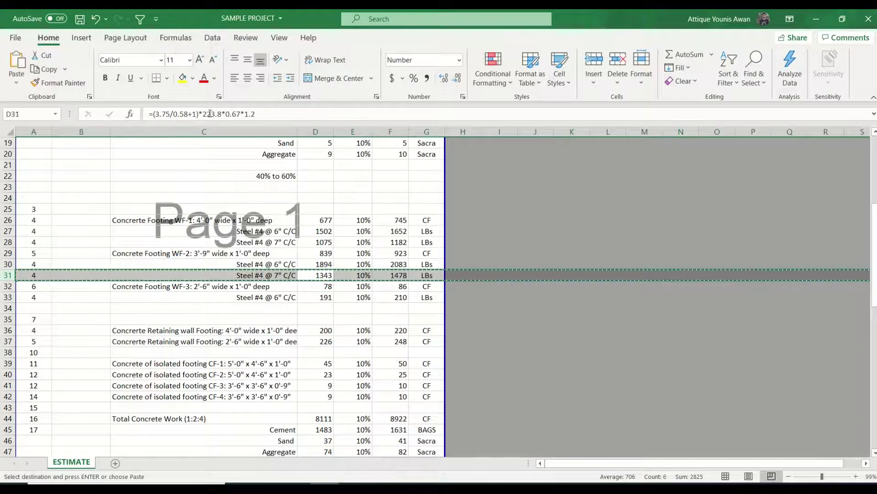